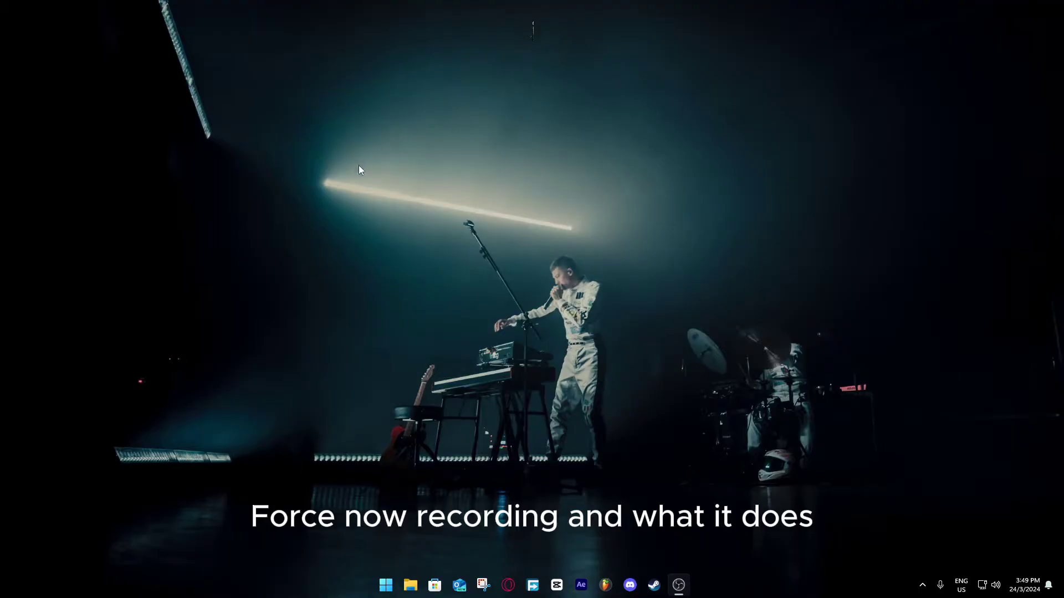
key("alt+z")
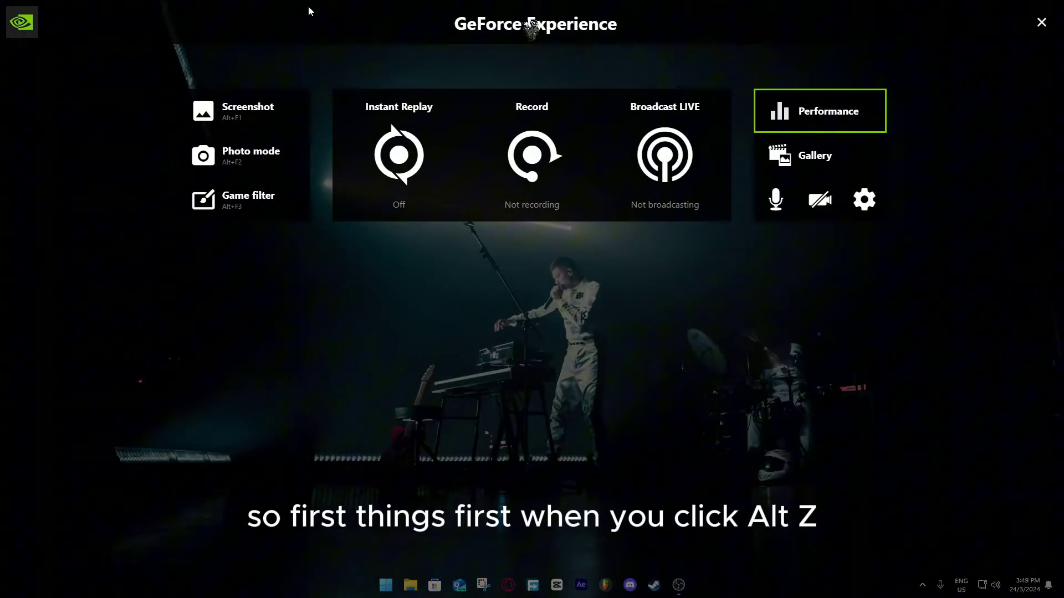
key("alt+z")
key("alt+z")
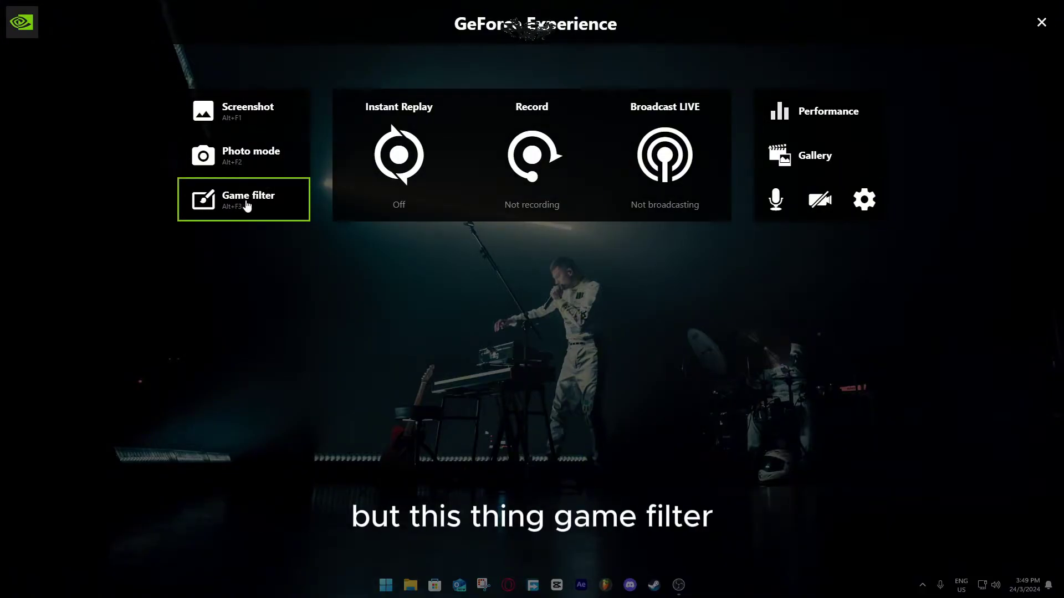
left_click(236, 220)
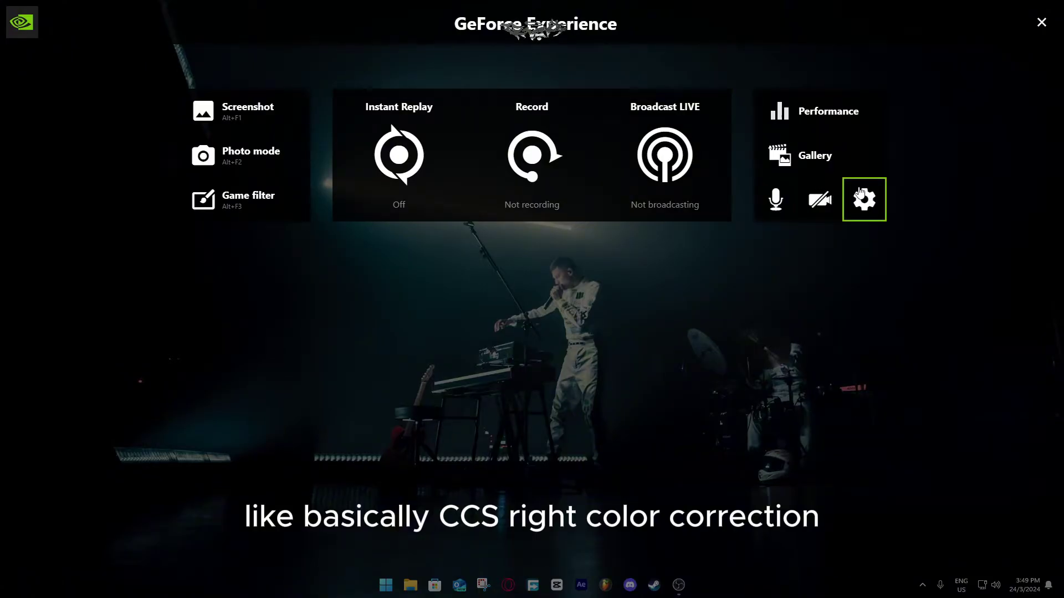
- Set the Performance Overlay to FPS only, placed in the top-left corner
left_click(815, 115)
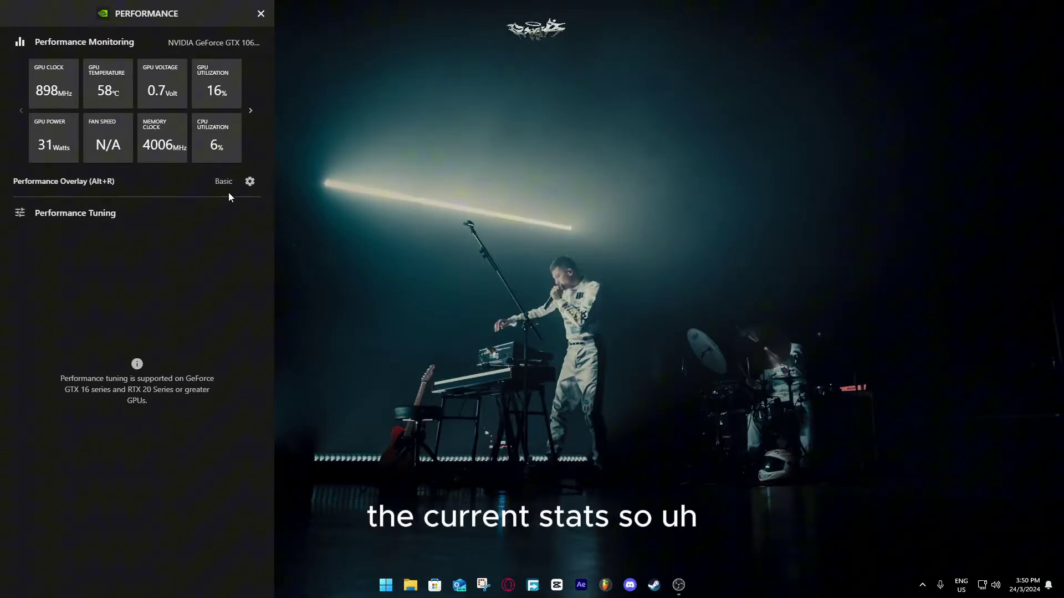
left_click(250, 181)
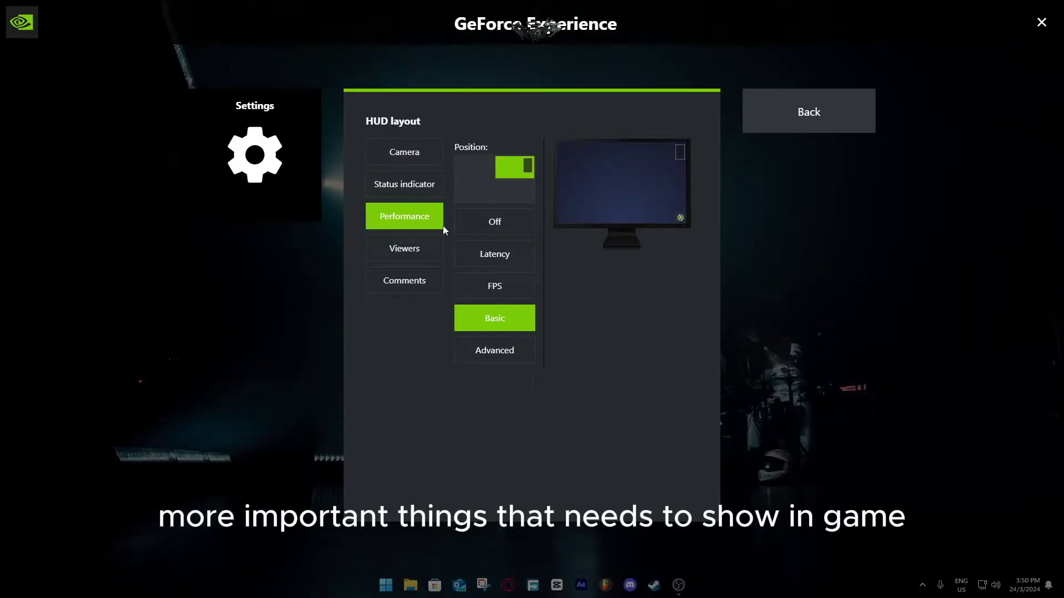
left_click(500, 292)
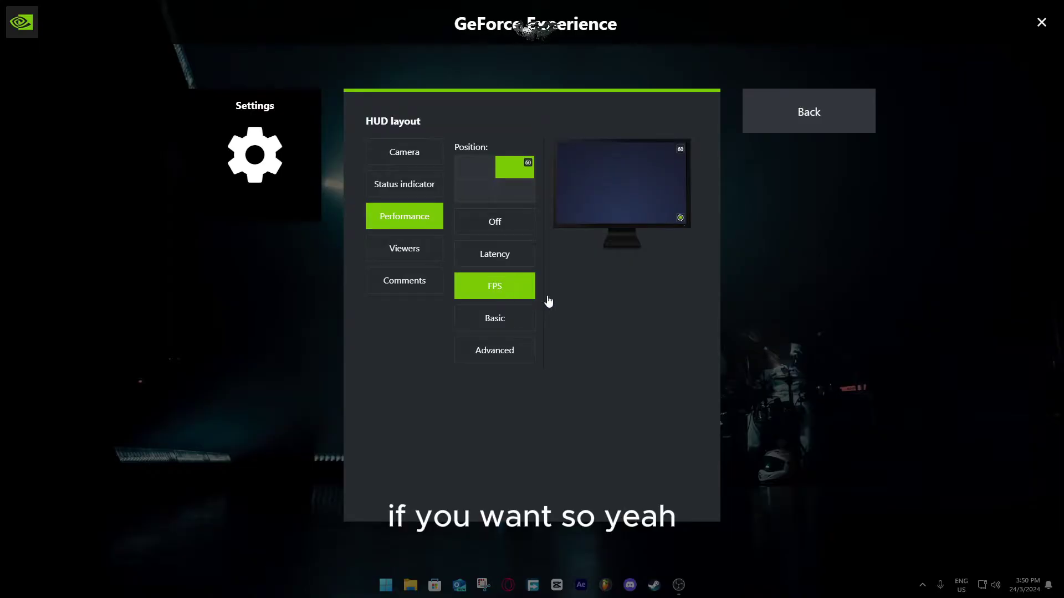
left_click(463, 163)
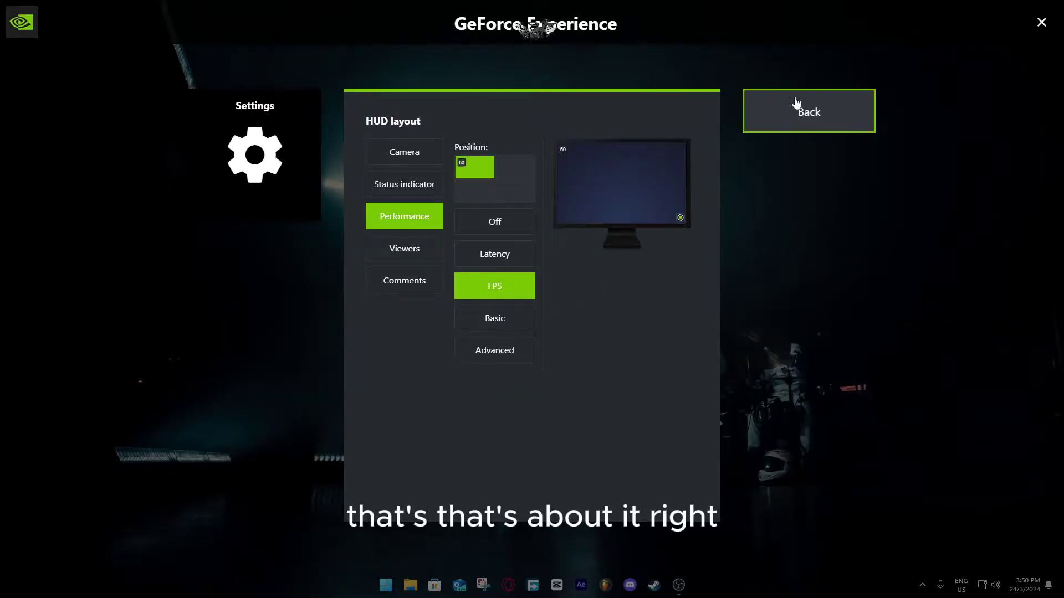
left_click(806, 117)
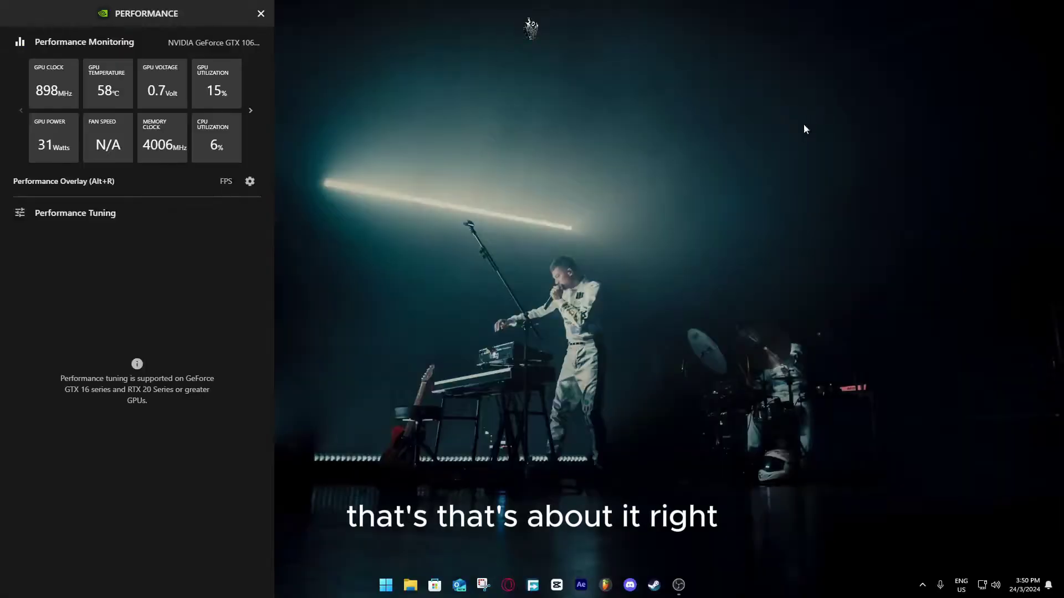
- Close the Performance panel, browse the Gallery of saved captures, then go back
left_click(261, 13)
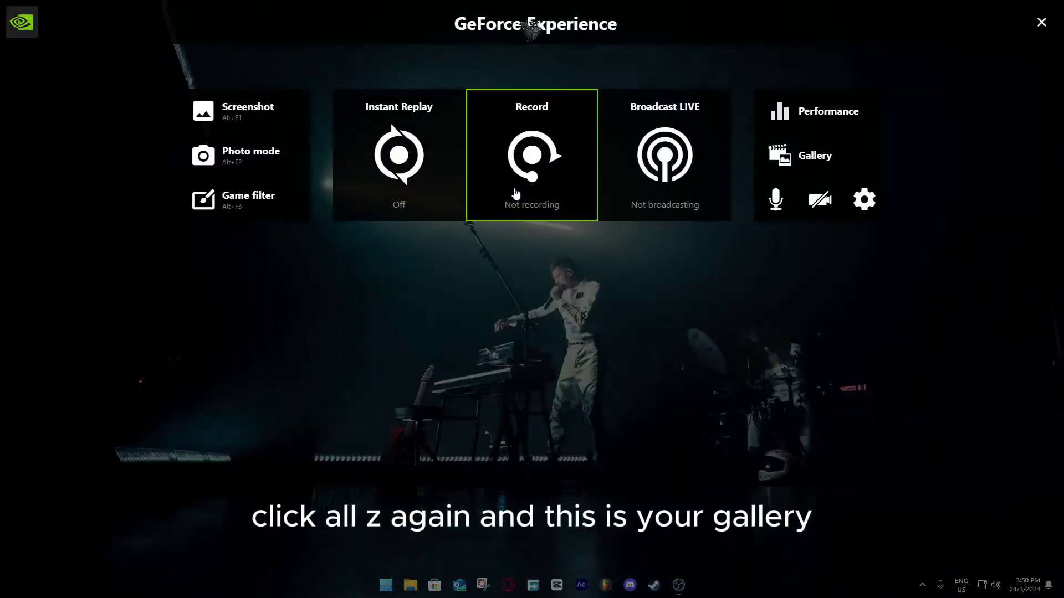
left_click(804, 168)
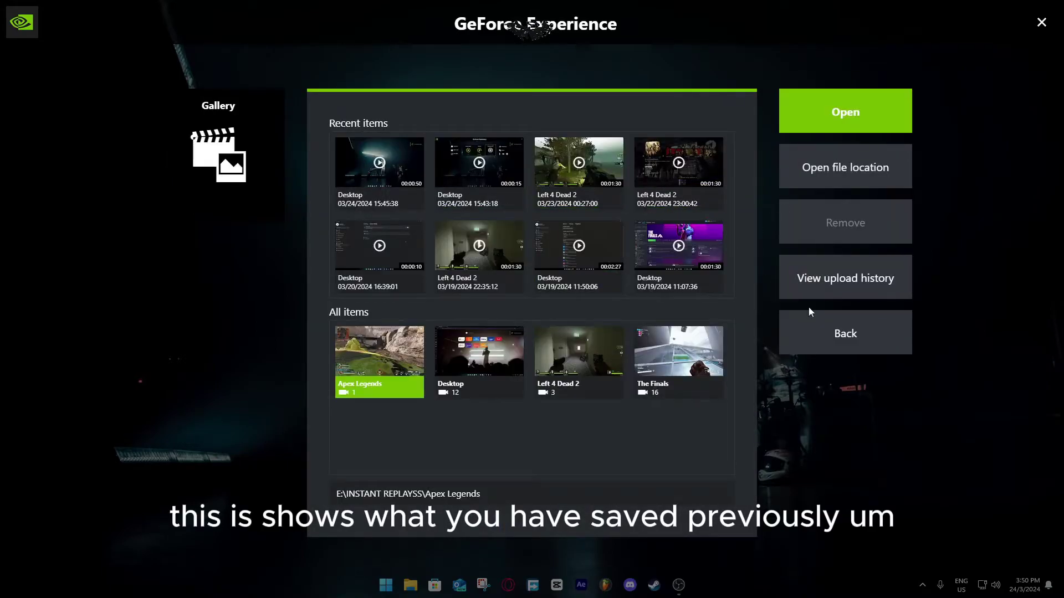
left_click(853, 336)
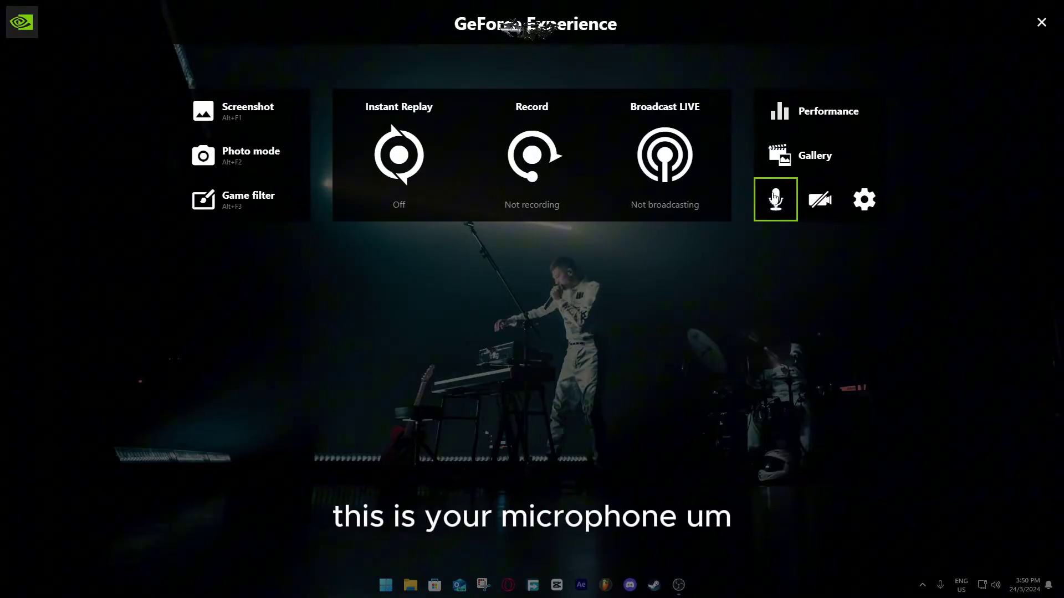
- Check the Connect page, where every sharing account is still logged out, then return to settings home
left_click(865, 201)
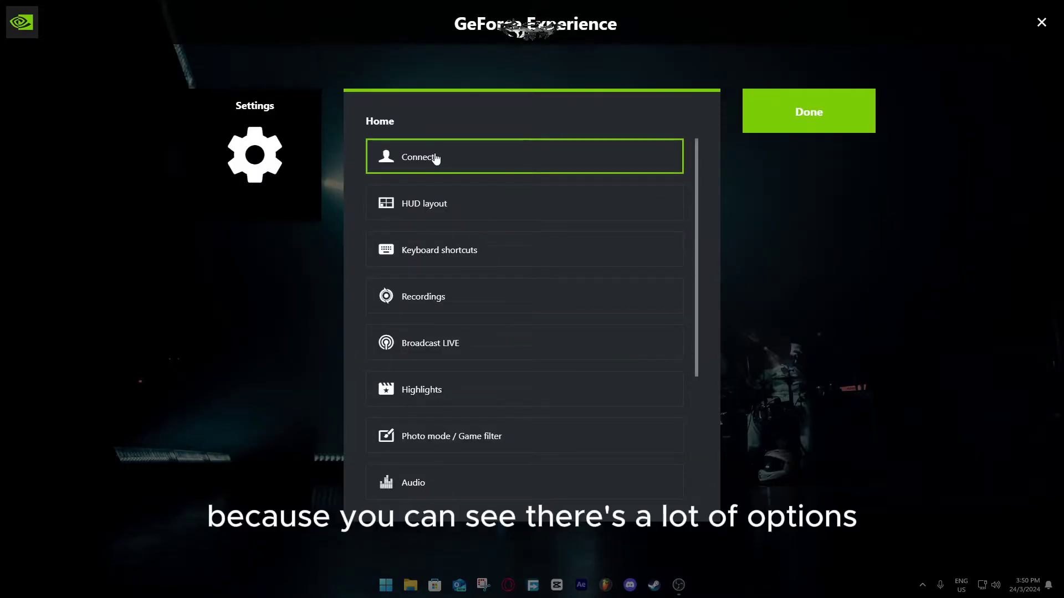
scroll(463, 289, "down", 4)
scroll(477, 387, "up", 4)
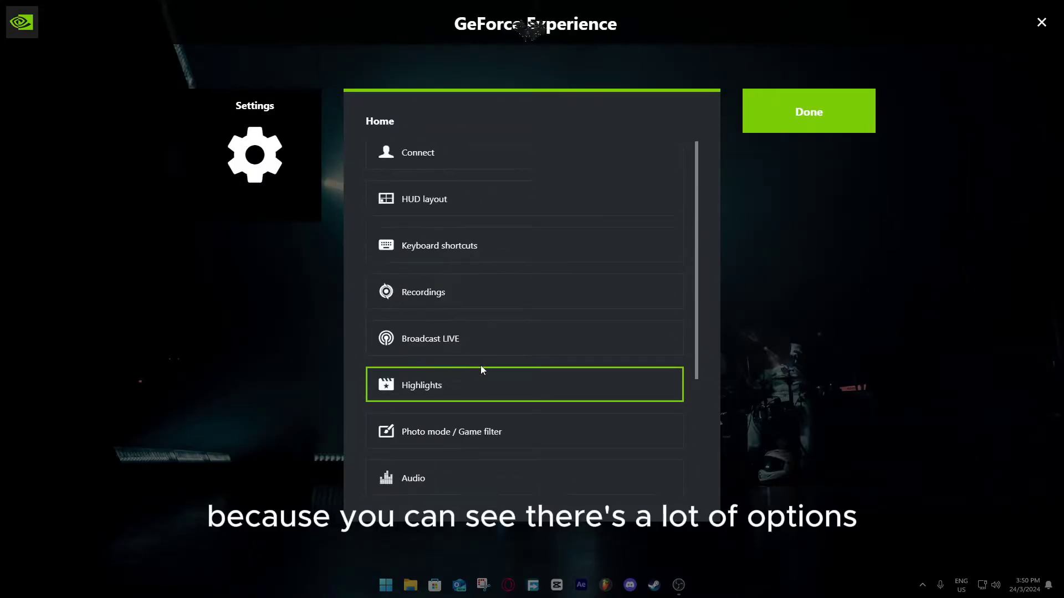
left_click(407, 168)
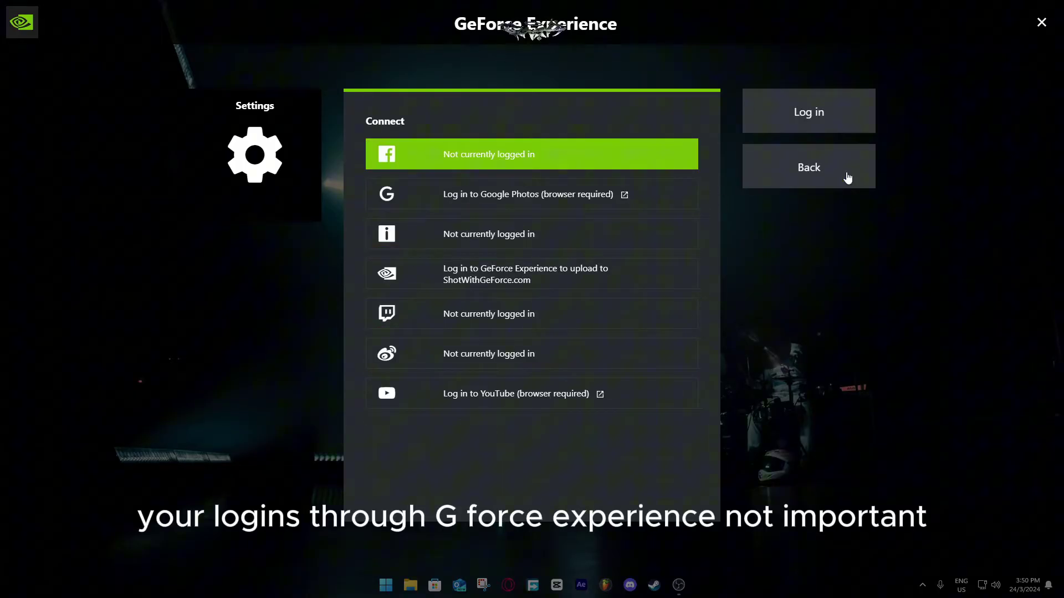
left_click(809, 169)
left_click(560, 146)
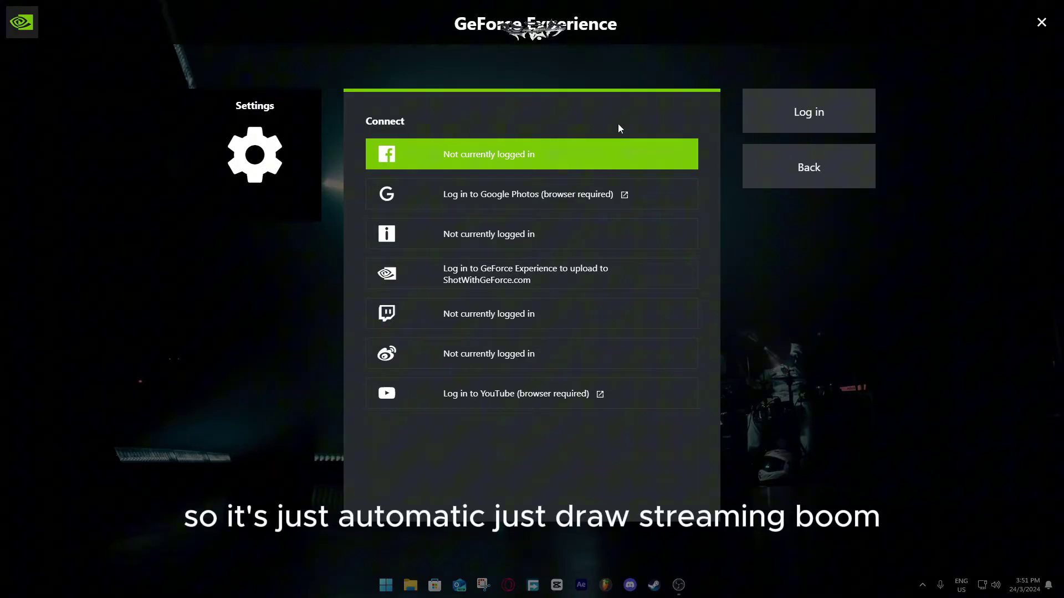
left_click(802, 169)
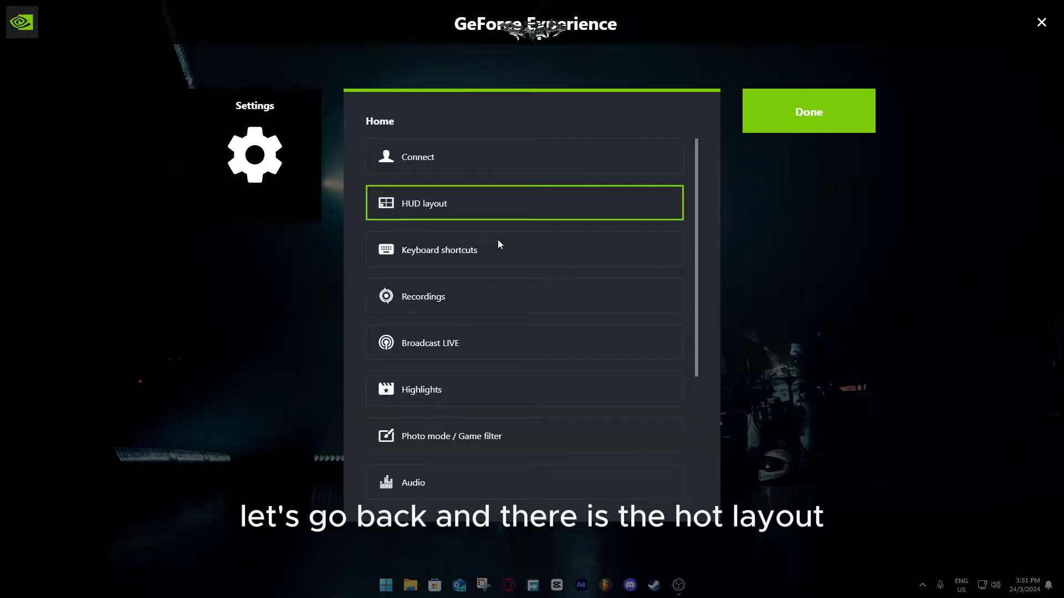
- In HUD layout, try the camera top-left, set it back to Off, and turn the status indicator Off
left_click(398, 209)
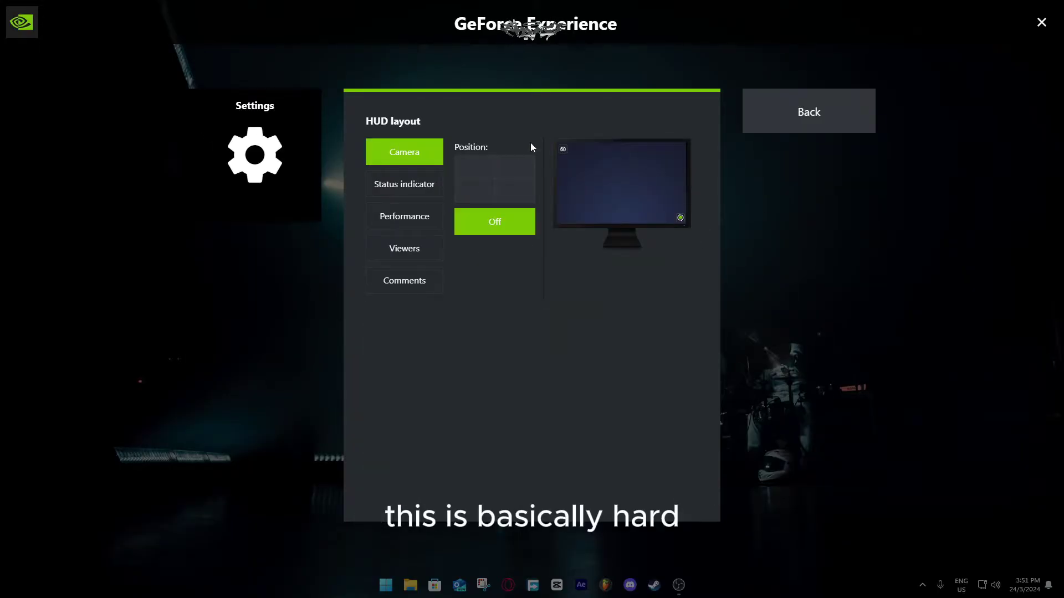
left_click(411, 222)
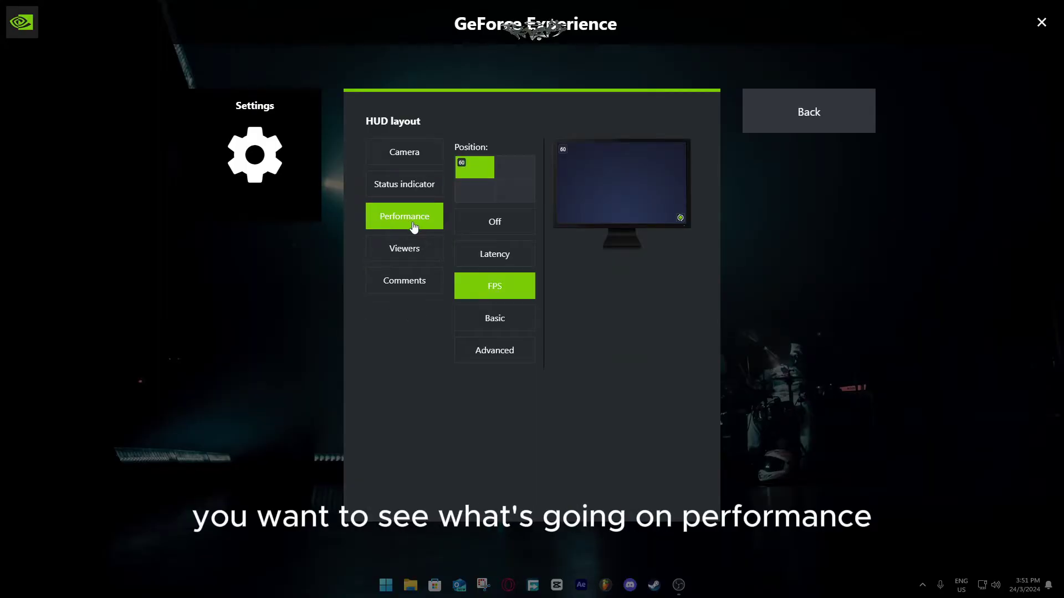
left_click(394, 151)
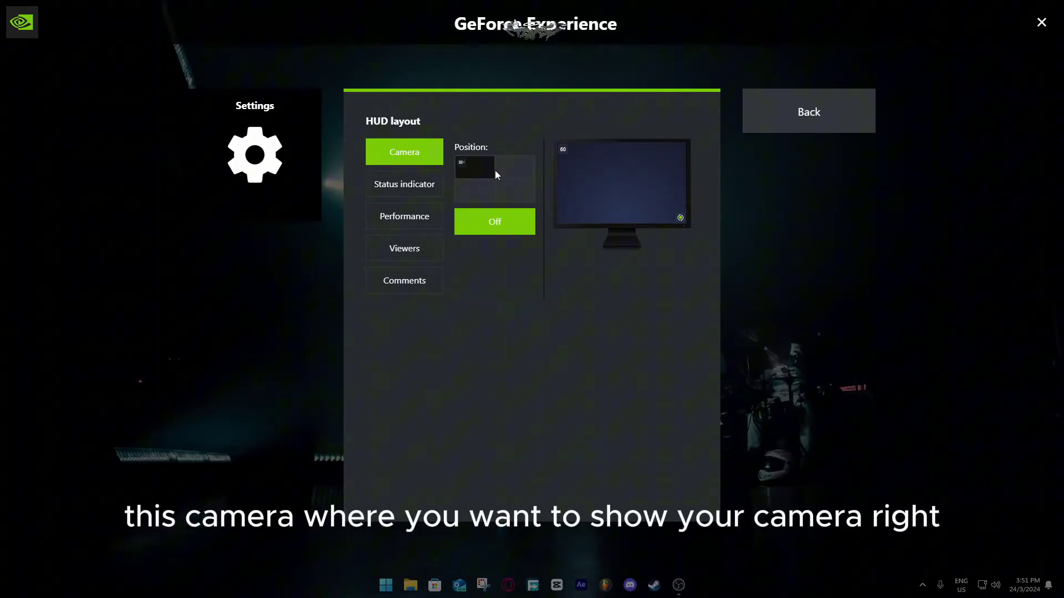
left_click(487, 170)
left_click(494, 226)
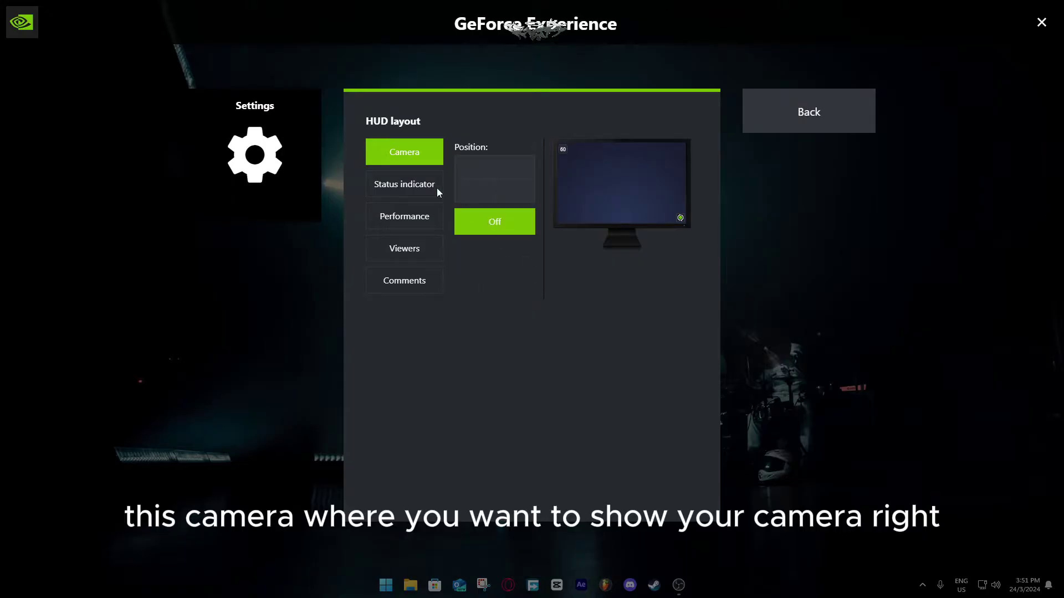
left_click(439, 190)
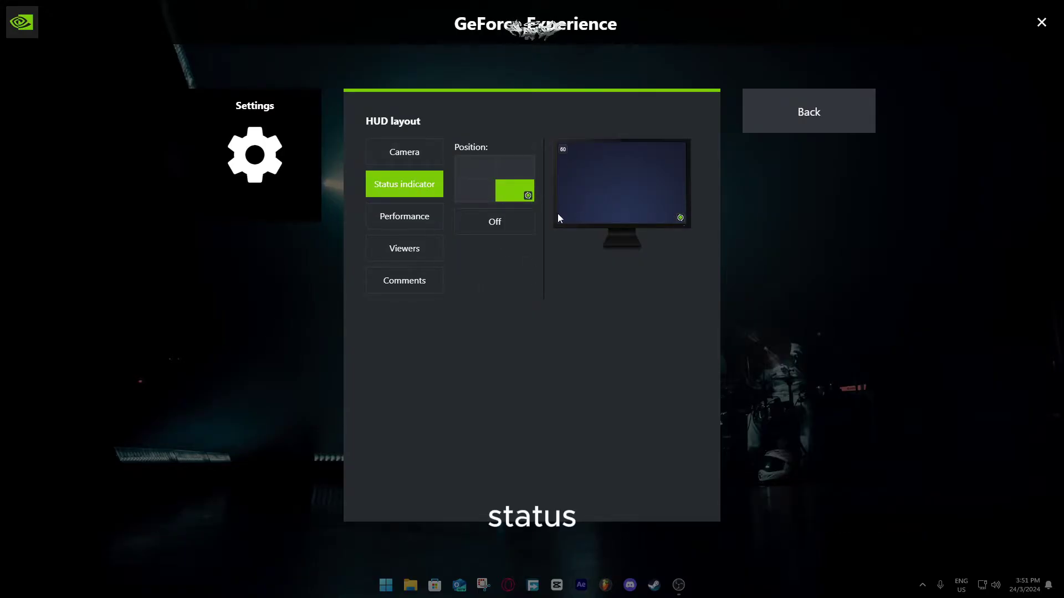
left_click(532, 229)
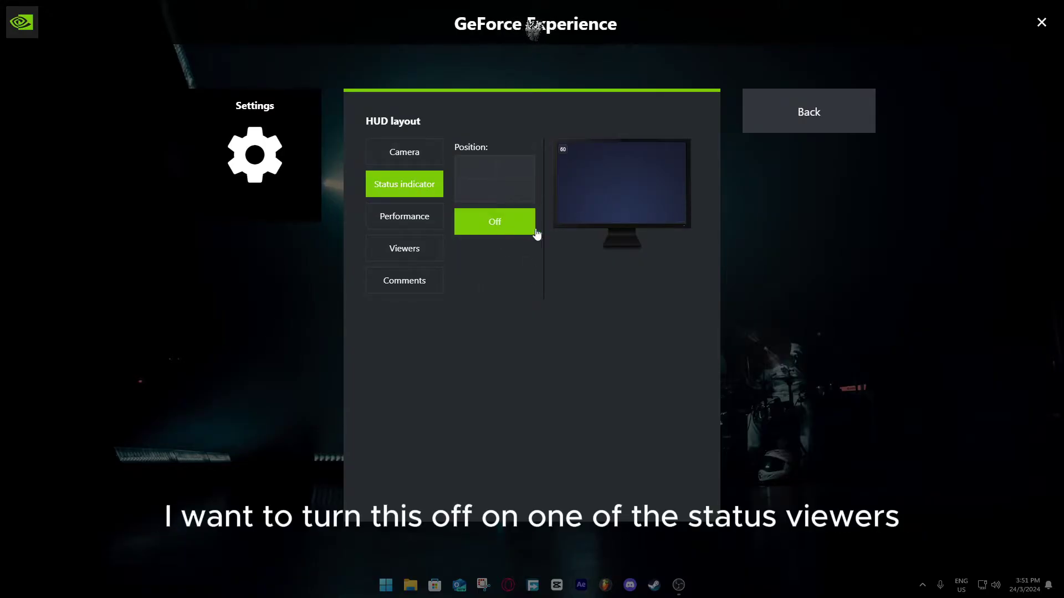
- Try viewer count top-left and comments top-right, set both back to Off, and return home
left_click(407, 255)
left_click(480, 177)
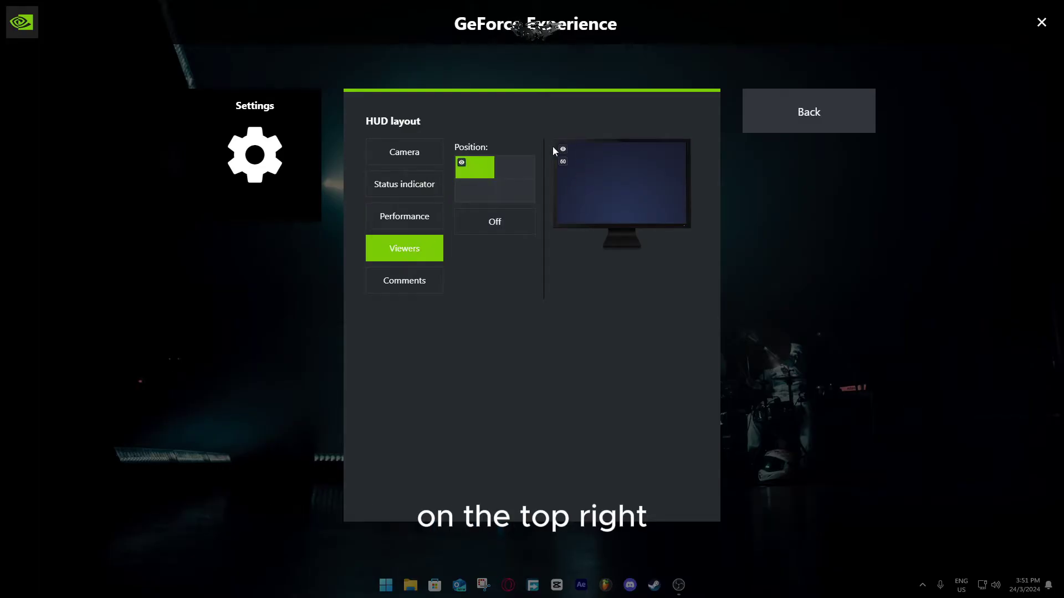
left_click(479, 227)
left_click(431, 285)
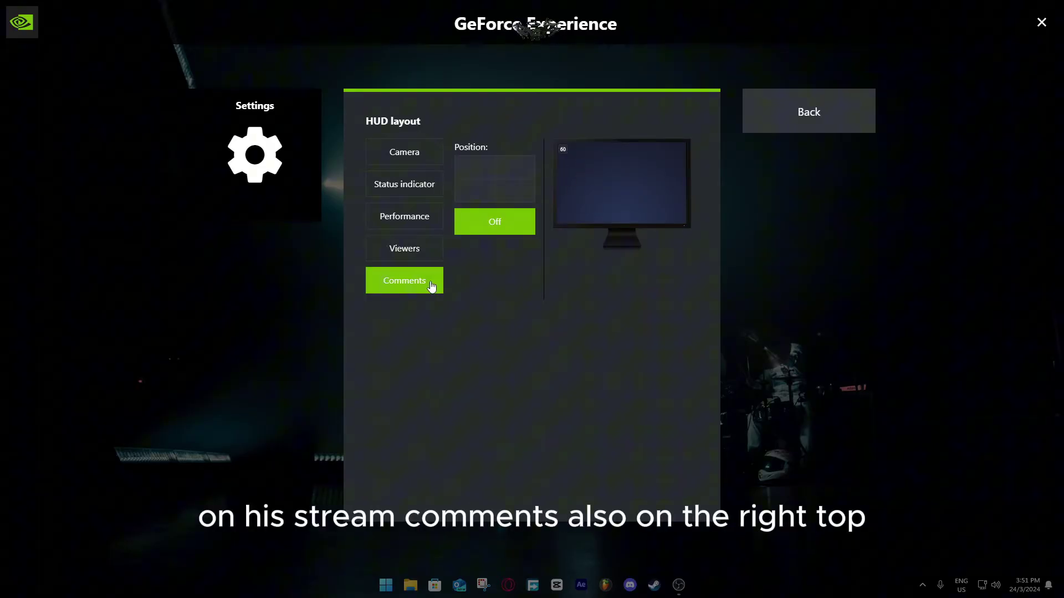
left_click(518, 173)
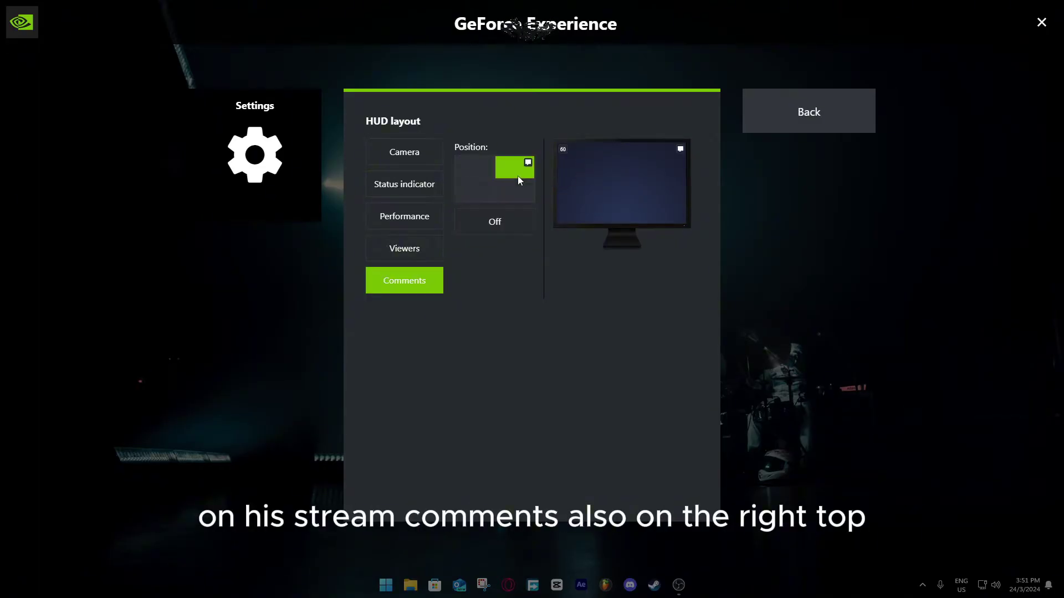
left_click(504, 212)
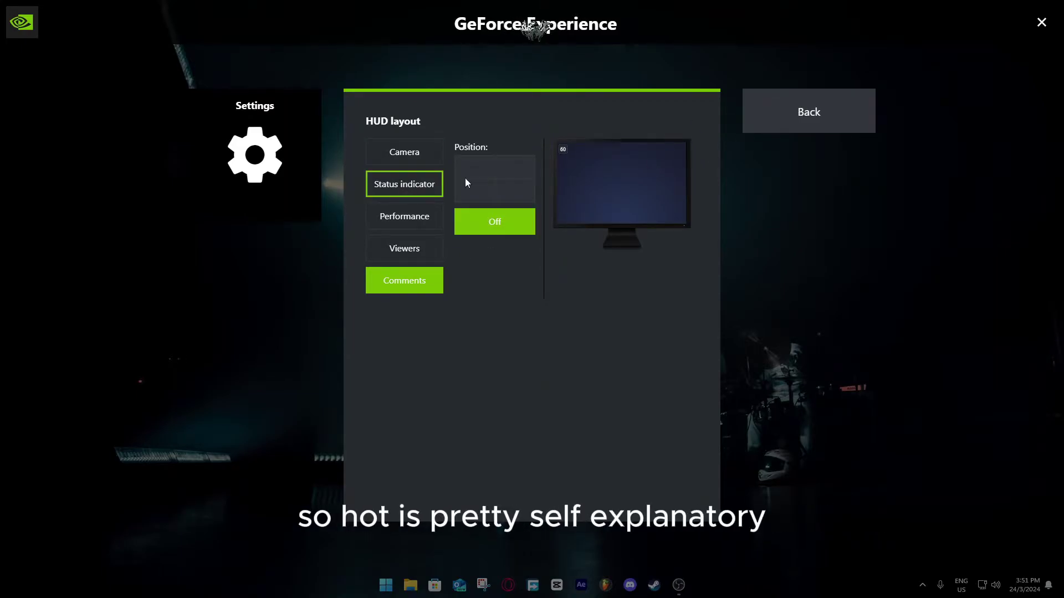
left_click(859, 100)
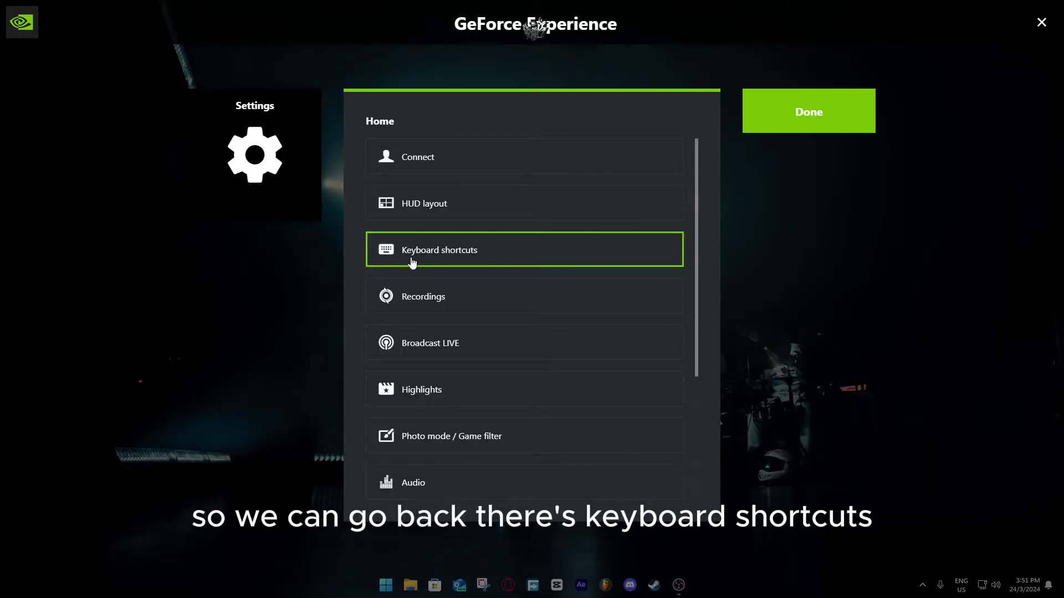
- Review Keyboard shortcuts, where recording uses Alt+Shift+F10, Alt+I and Alt+O
left_click(410, 265)
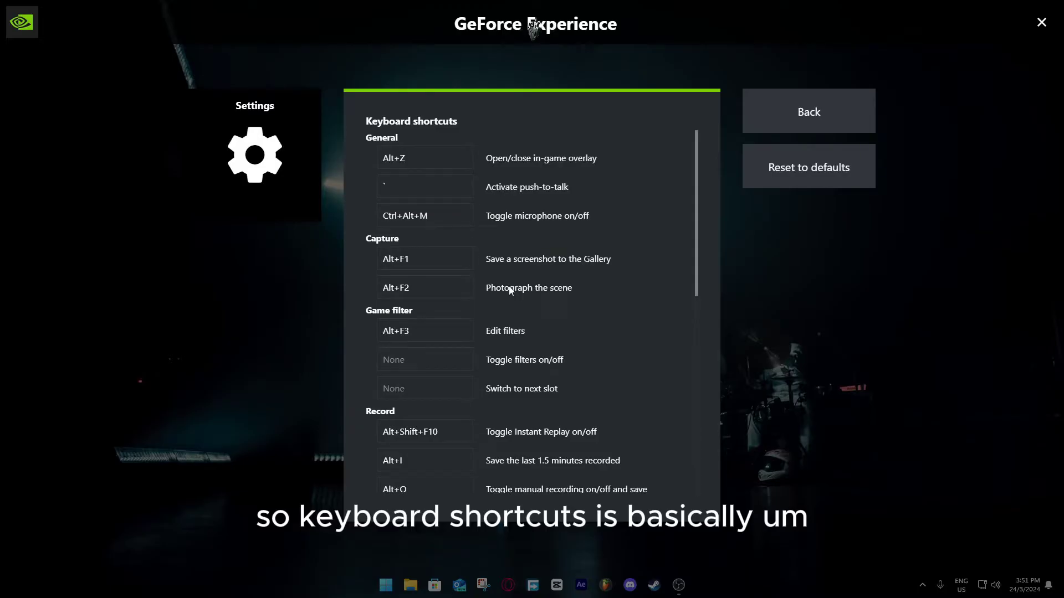
scroll(509, 286, "down", 8)
scroll(581, 347, "up", 8)
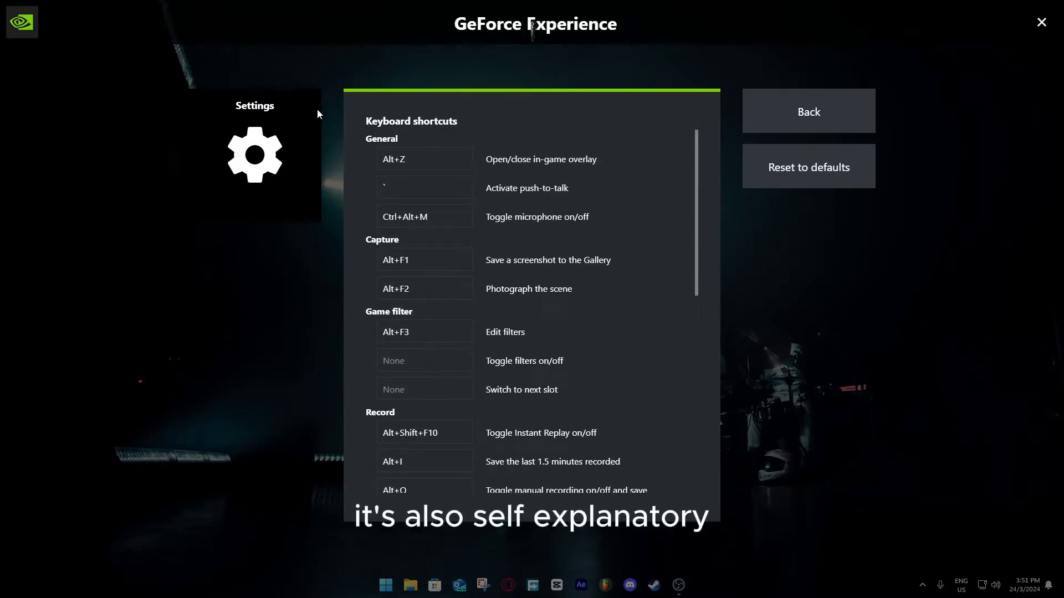
scroll(549, 241, "down", 2)
scroll(540, 248, "down", 1)
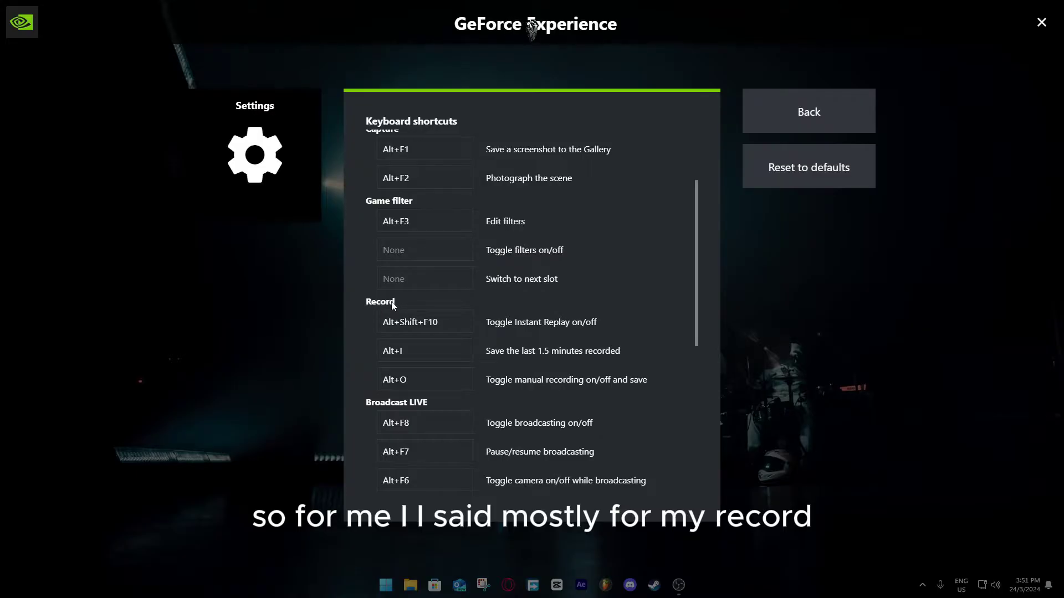
scroll(392, 306, "down", 5)
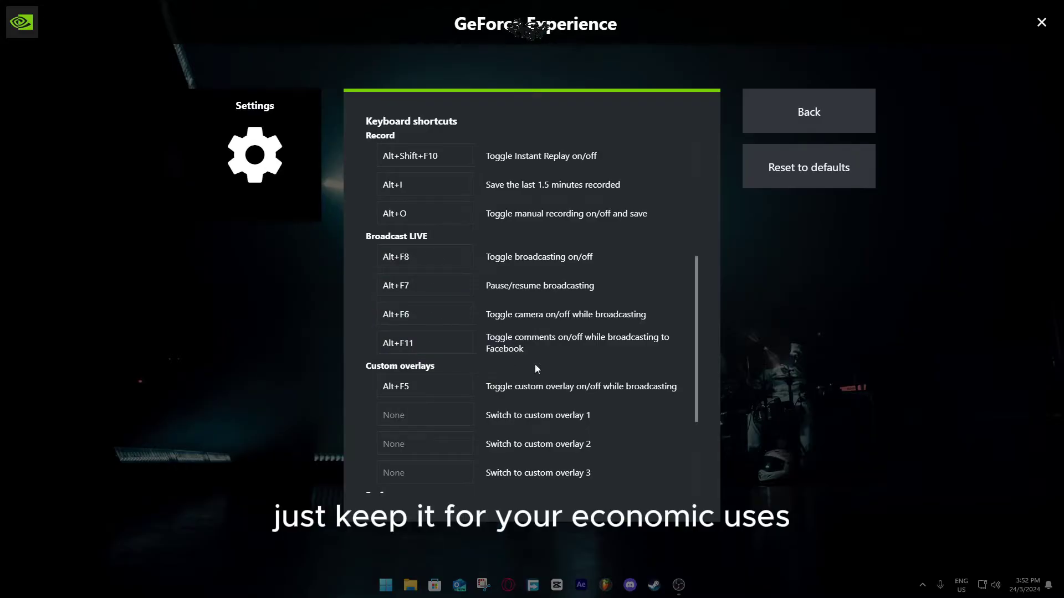
scroll(521, 332, "up", 2)
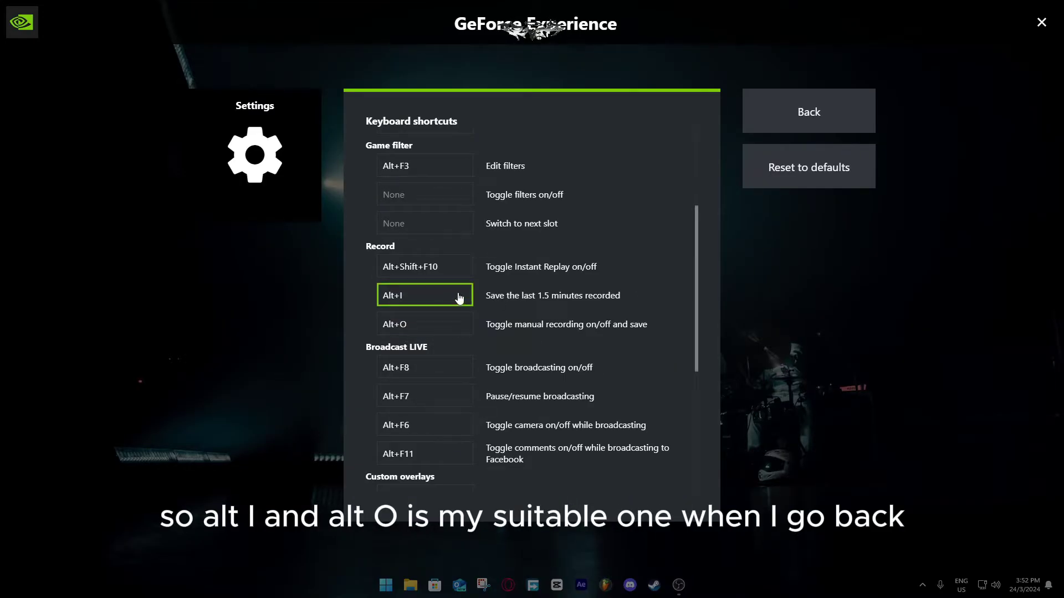
scroll(637, 327, "up", 5)
left_click(803, 113)
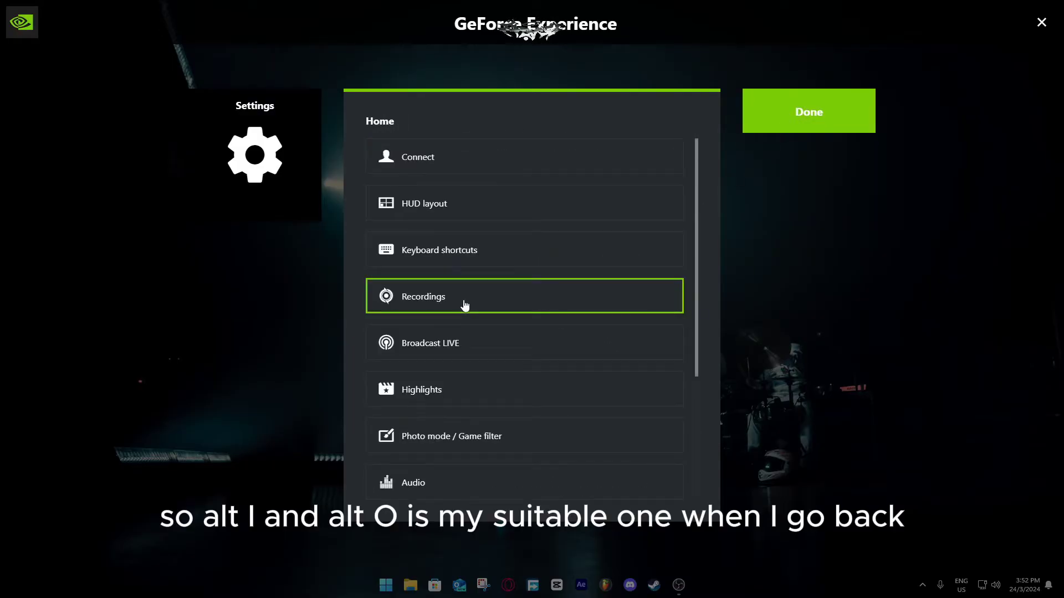
left_click(392, 304)
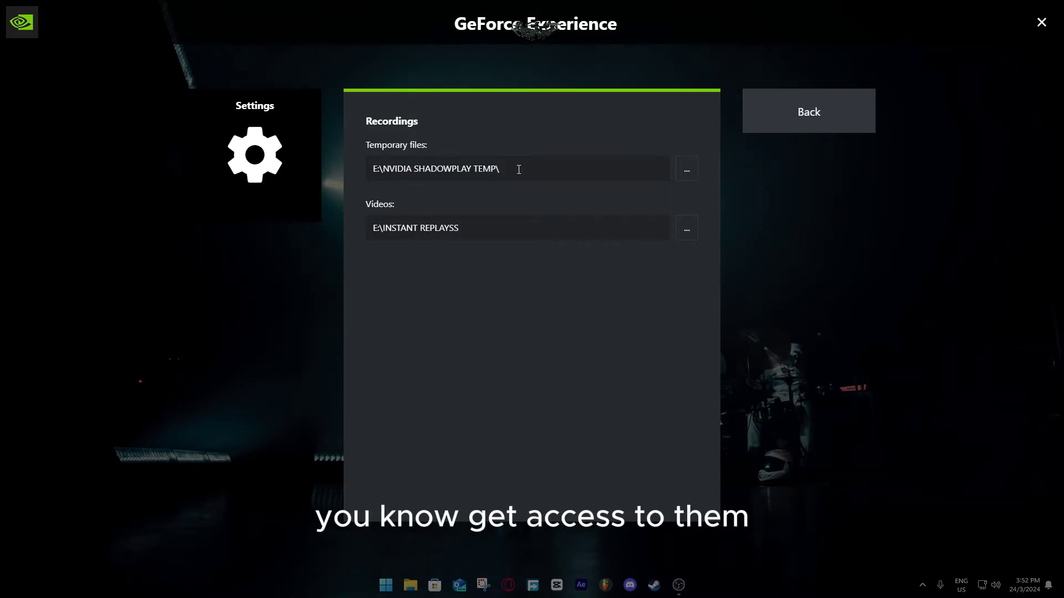
left_click_drag(519, 169, 363, 166)
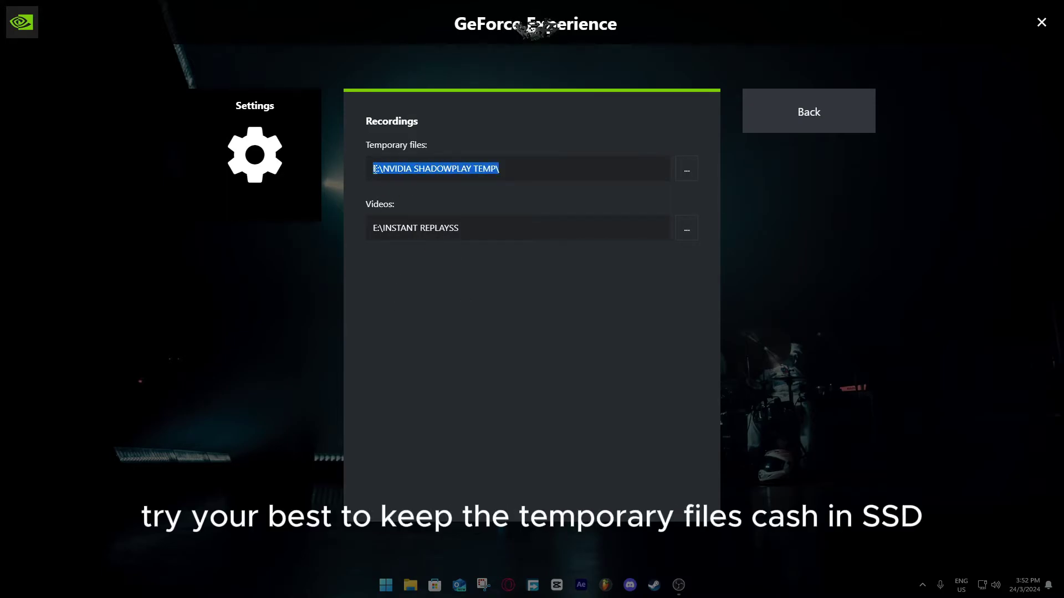
left_click(368, 171)
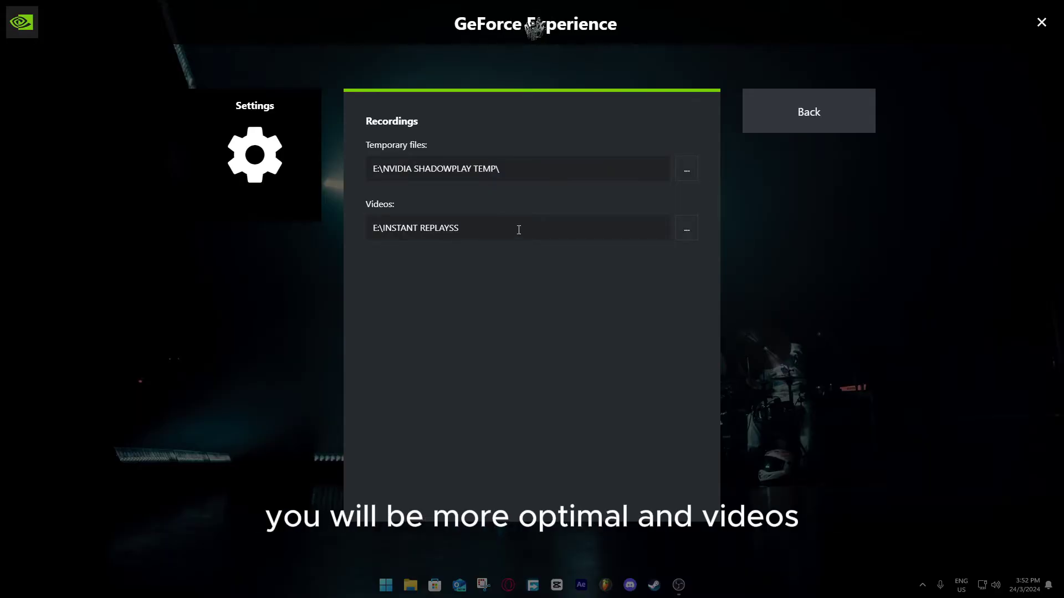
left_click(386, 234)
left_click(394, 232)
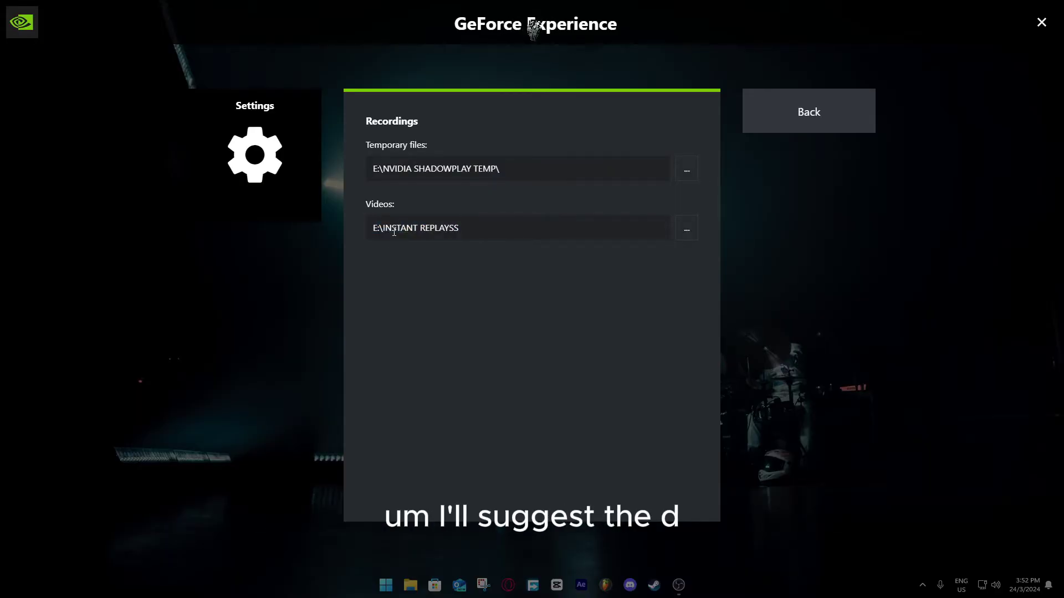
left_click_drag(380, 229, 450, 229)
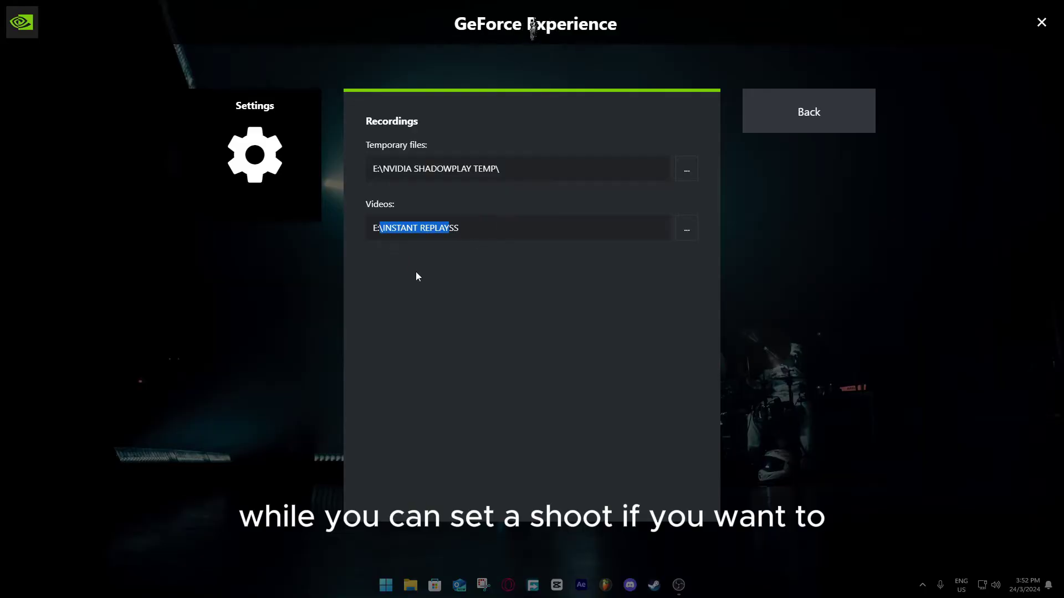
- Open the Broadcast LIVE settings and switch broadcast quality to Custom
left_click(757, 128)
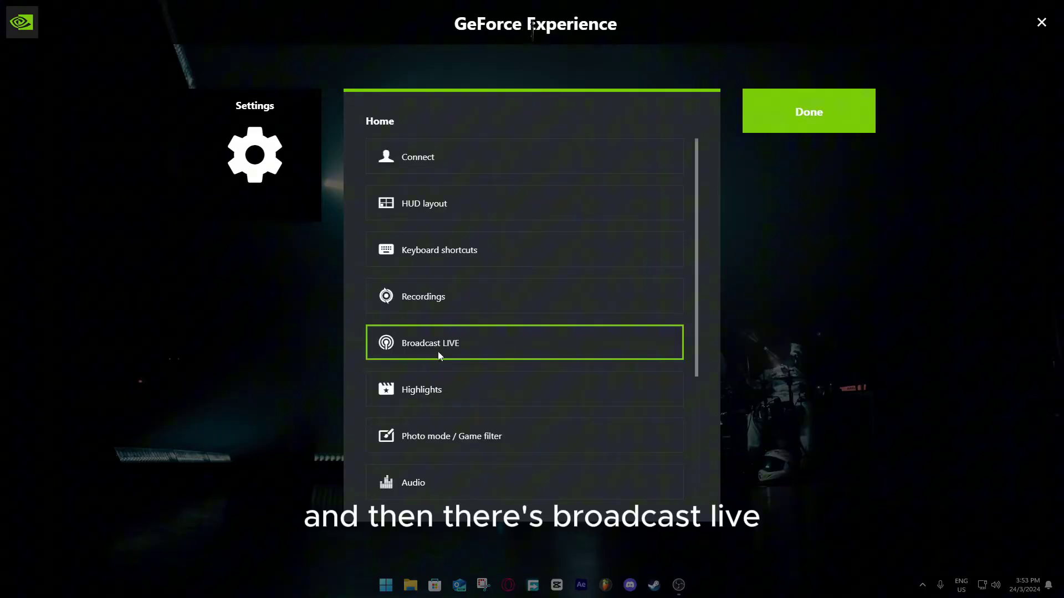
left_click(418, 352)
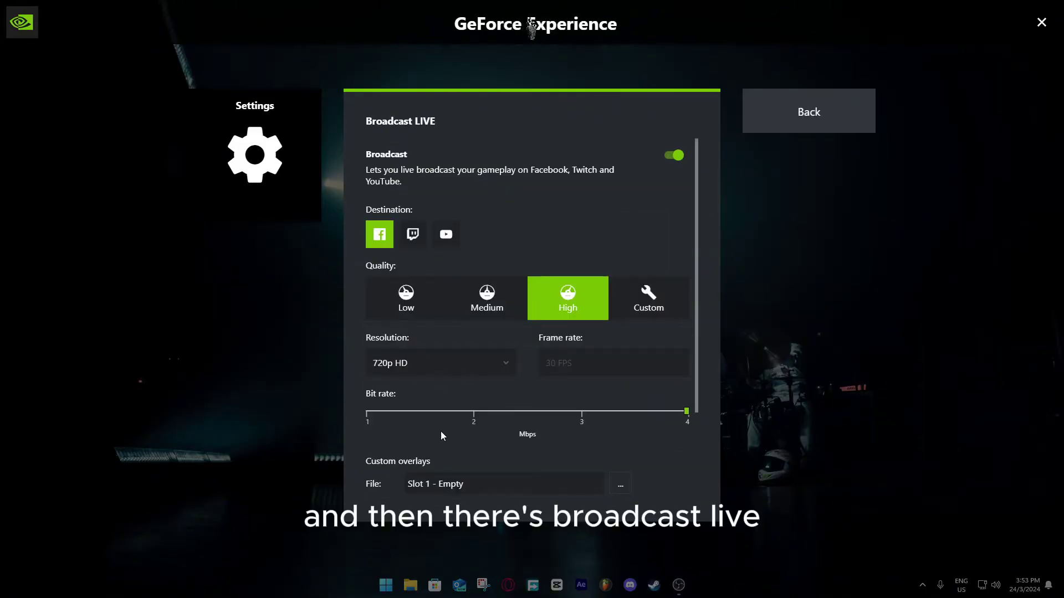
scroll(527, 410, "down", 2)
scroll(611, 448, "up", 2)
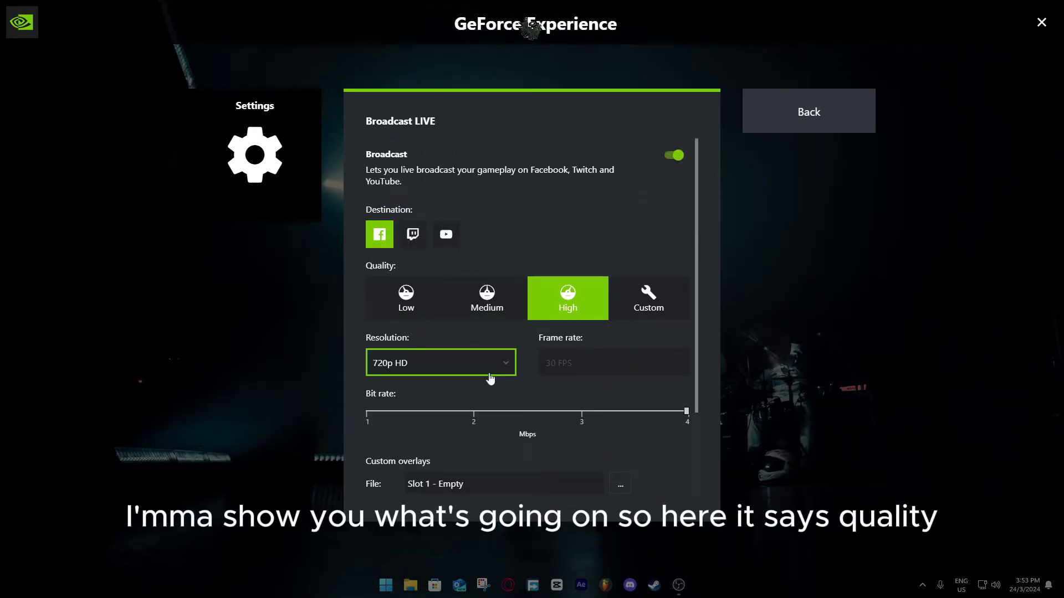
left_click(625, 306)
left_click(488, 363)
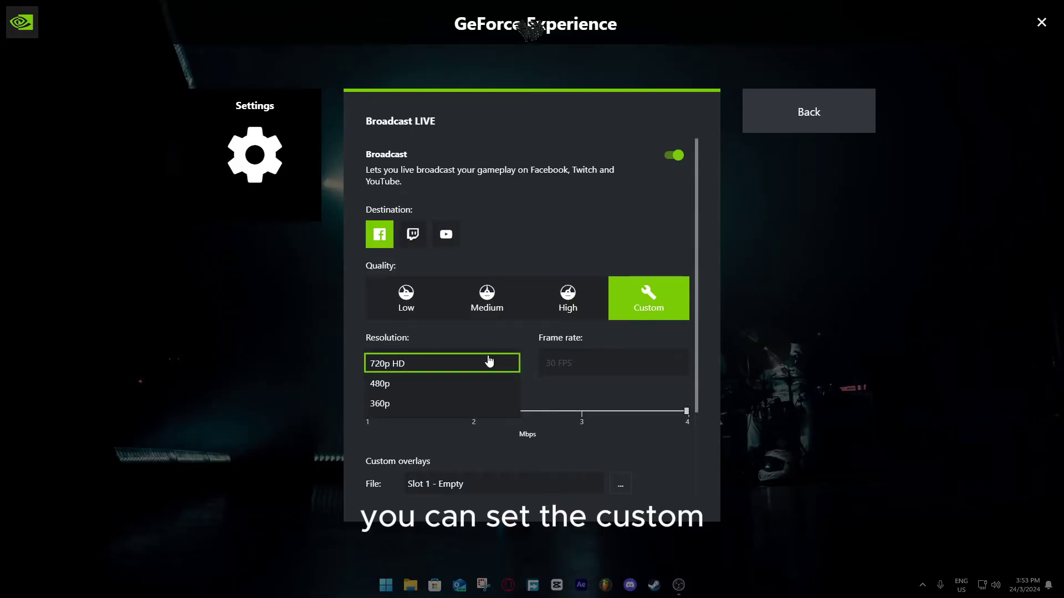
left_click(497, 366)
scroll(521, 377, "down", 3)
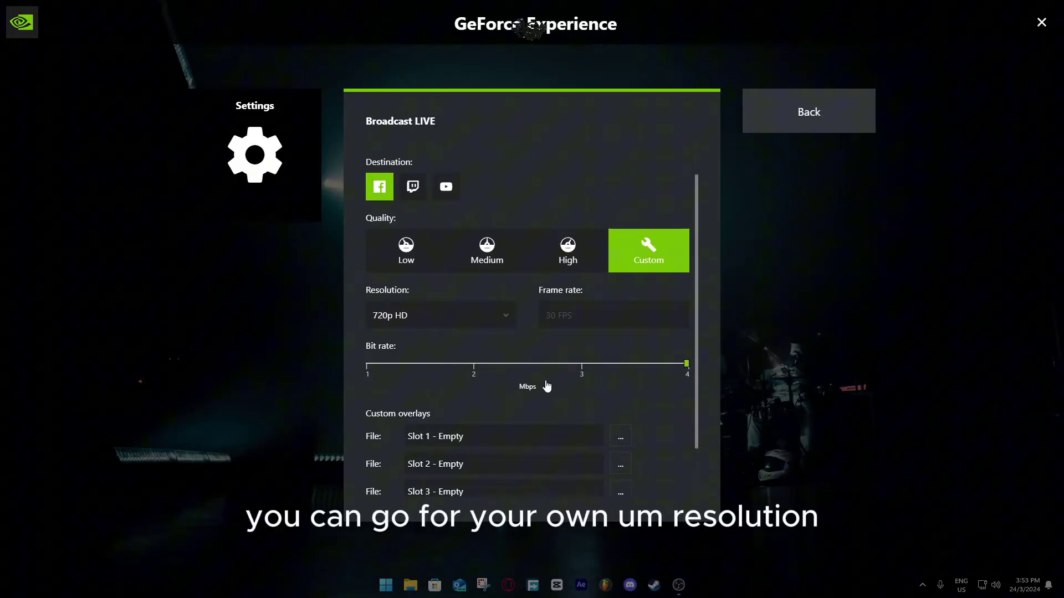
scroll(475, 254, "up", 3)
- Broadcast to Twitch at 1080p HD resolution and 60 FPS
left_click(413, 237)
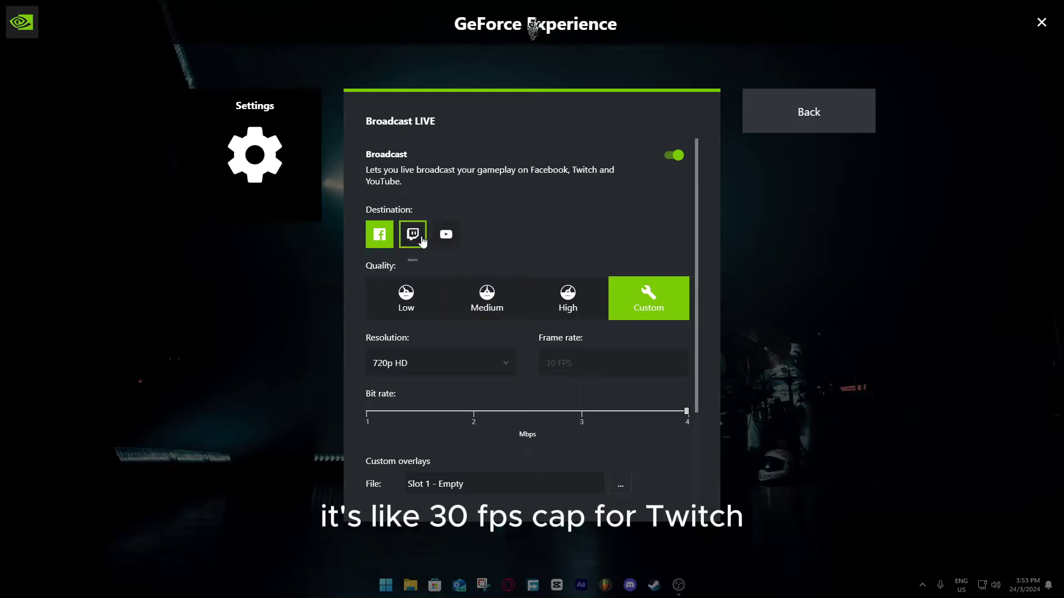
left_click(422, 242)
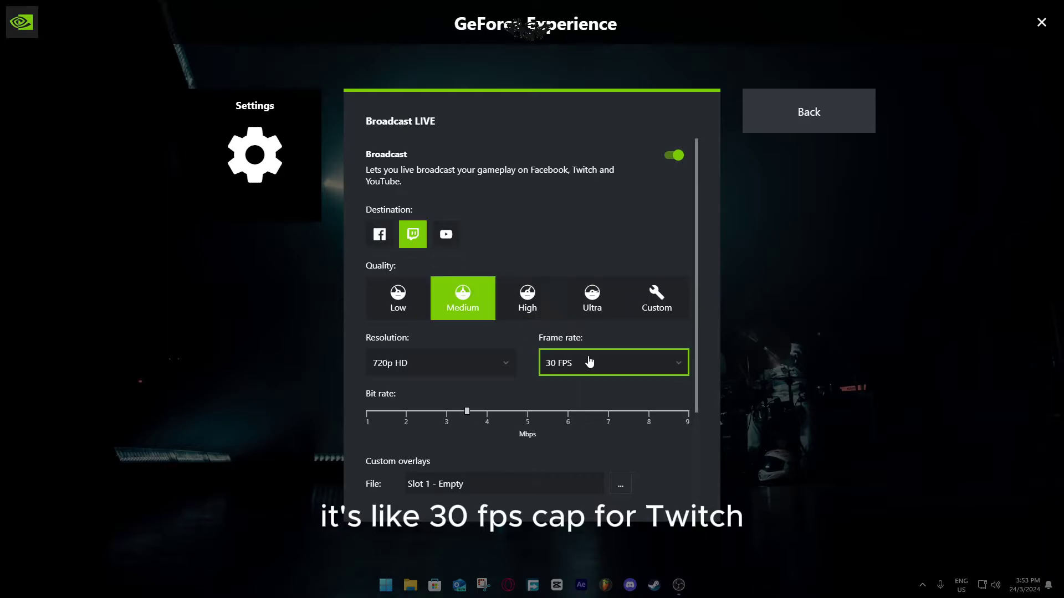
left_click(590, 363)
left_click(572, 387)
left_click(449, 364)
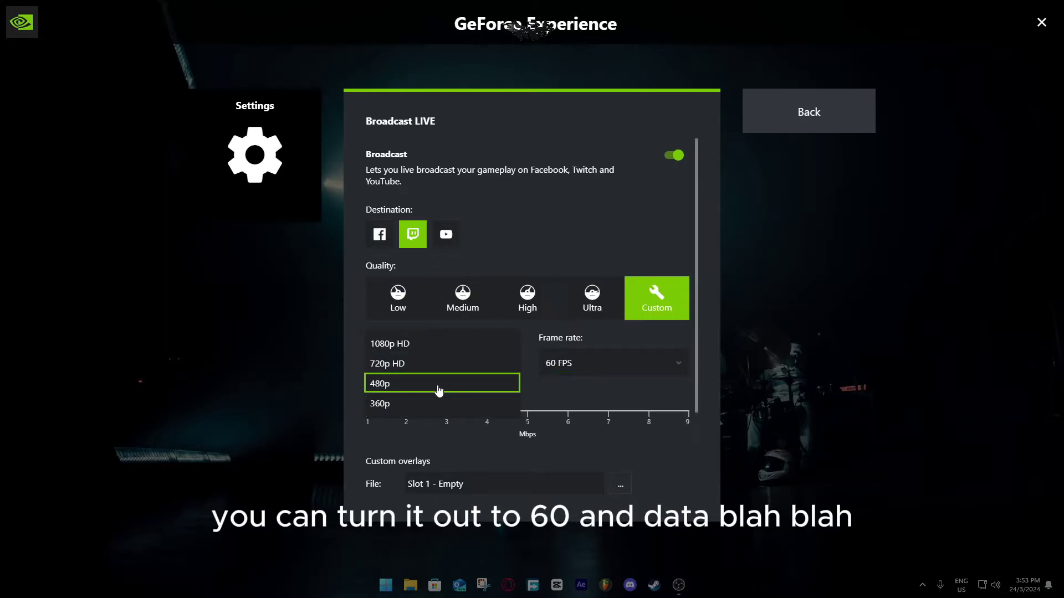
left_click(484, 340)
- Keep the Asia: Singapore (1) ingest server and set the bit rate to about 2 Mbps
scroll(484, 340, "down", 2)
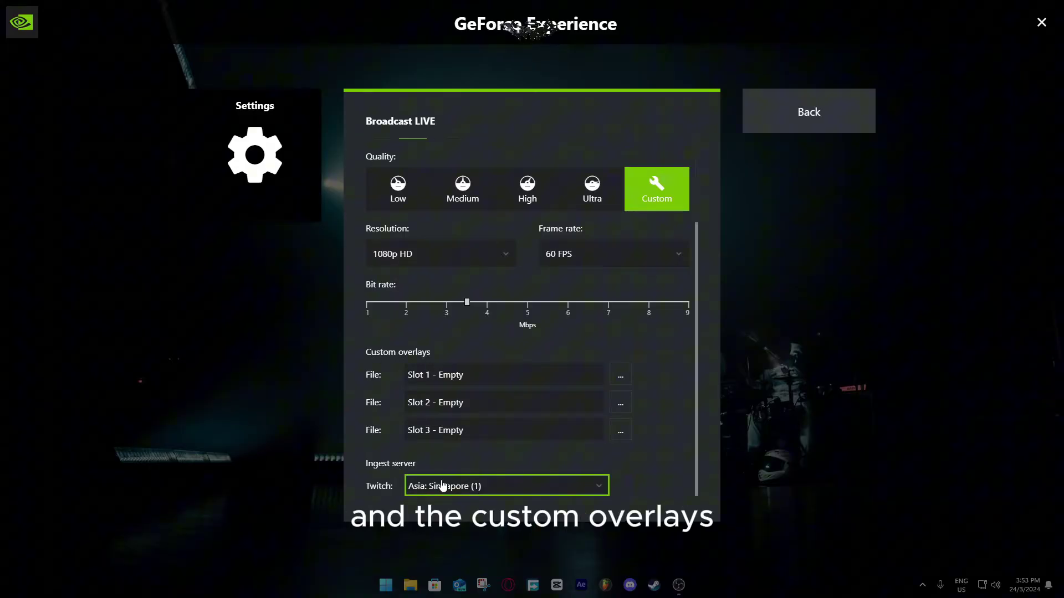
left_click(446, 487)
scroll(462, 454, "down", 3)
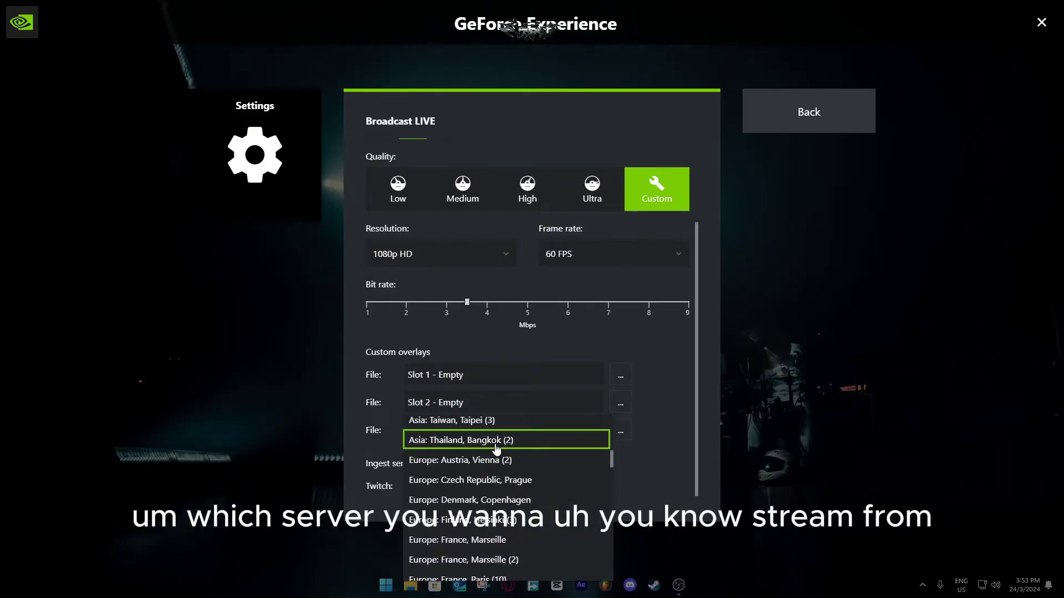
scroll(468, 473, "up", 3)
left_click(445, 537)
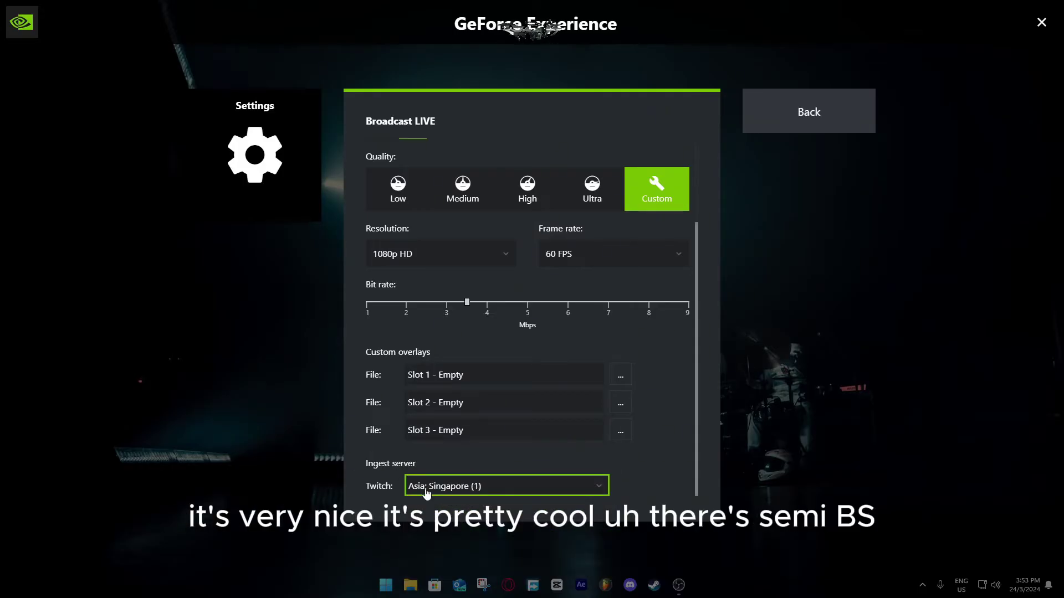
left_click_drag(467, 303, 406, 303)
scroll(489, 262, "up", 2)
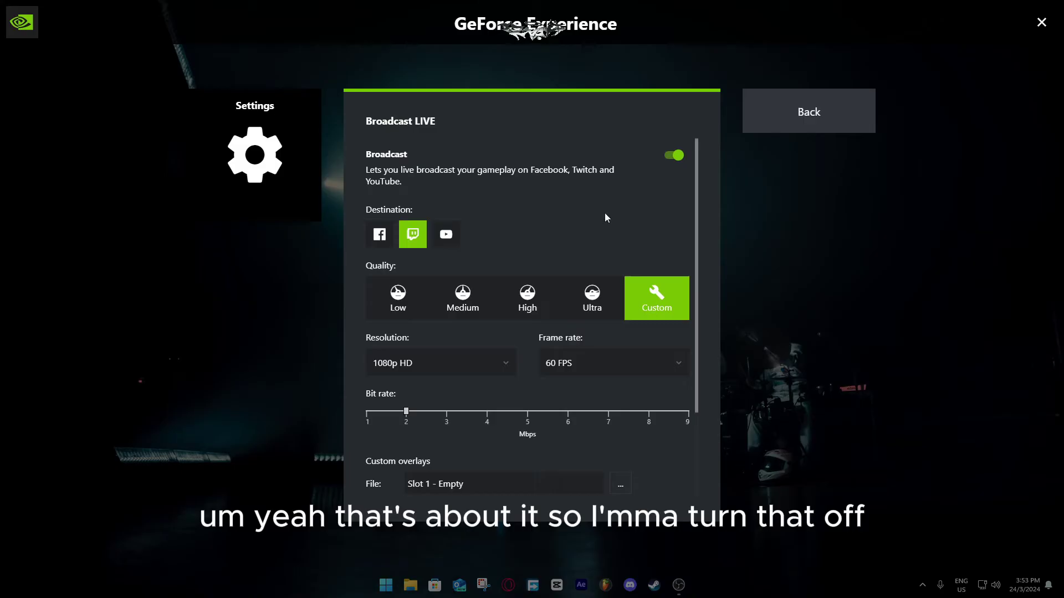
- Return to the settings list and look over the Highlights settings
left_click(777, 125)
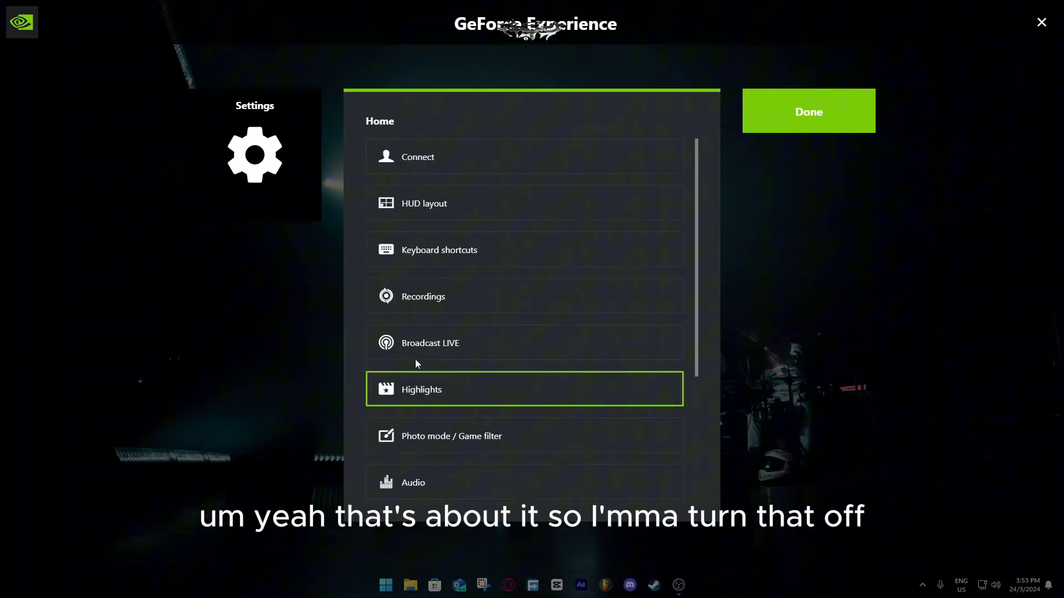
scroll(425, 405, "down", 1)
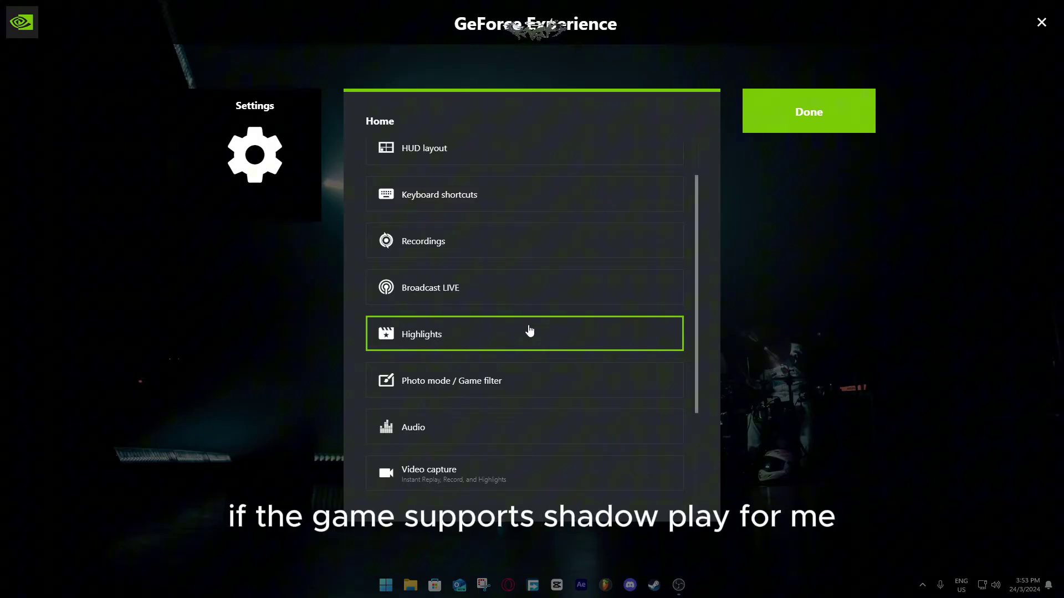
left_click(367, 339)
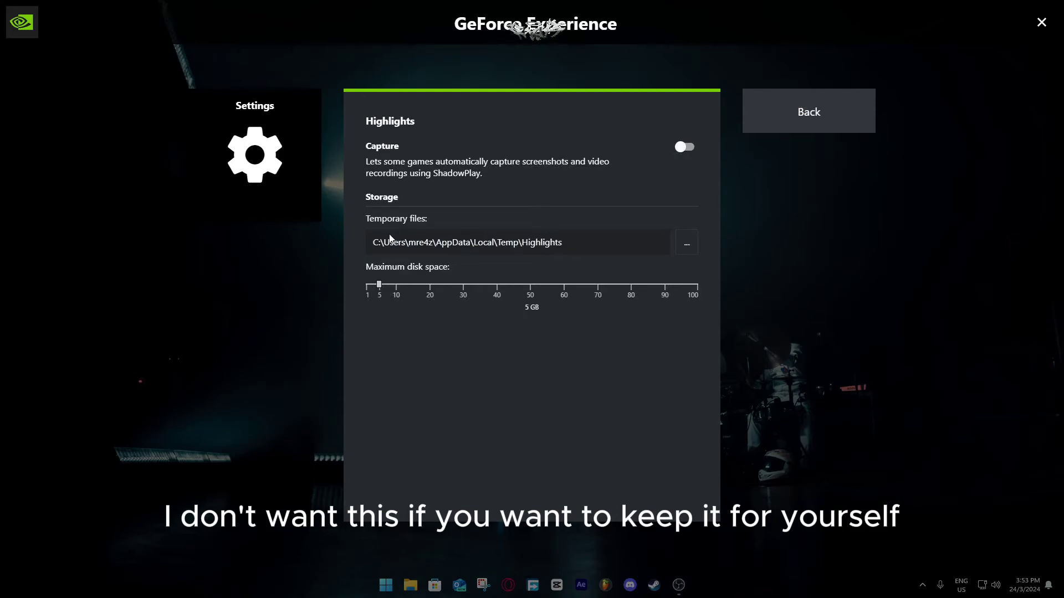
left_click(809, 111)
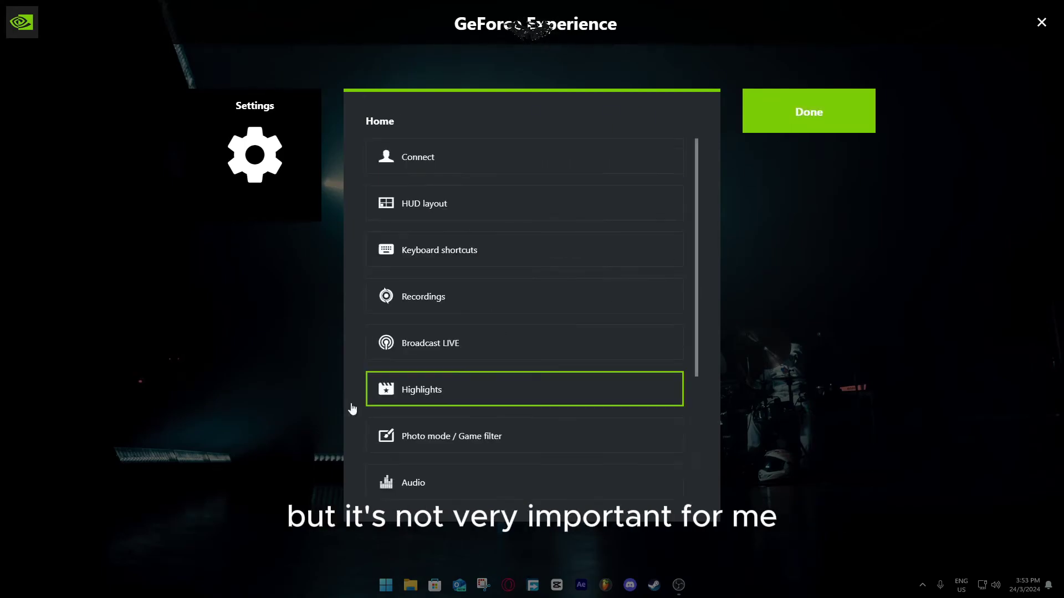
- Check the Photo mode / Game filter settings, then go back to the settings list
scroll(463, 415, "down", 3)
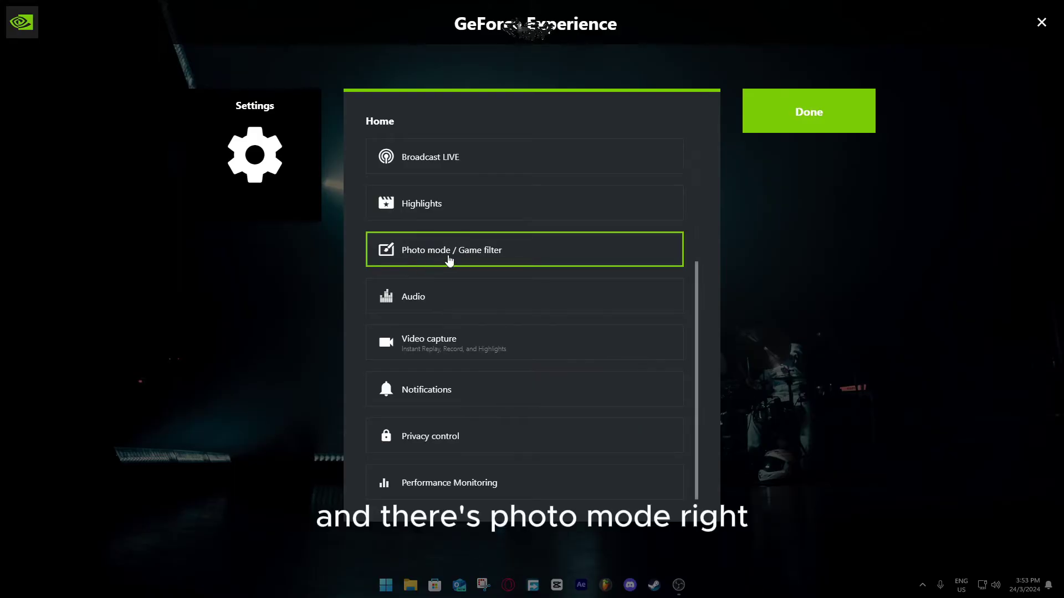
left_click(368, 260)
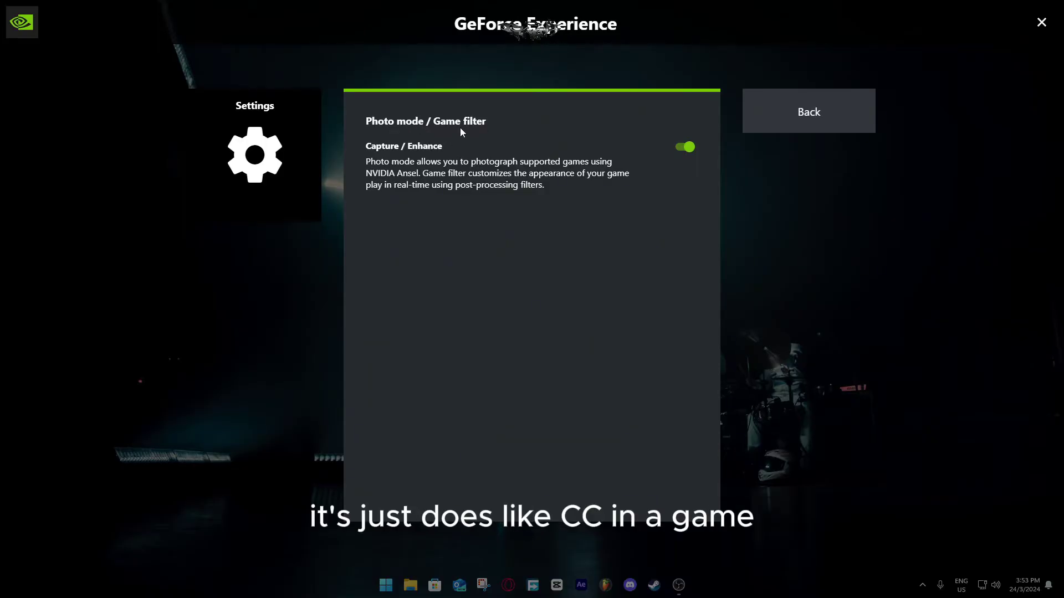
left_click(789, 120)
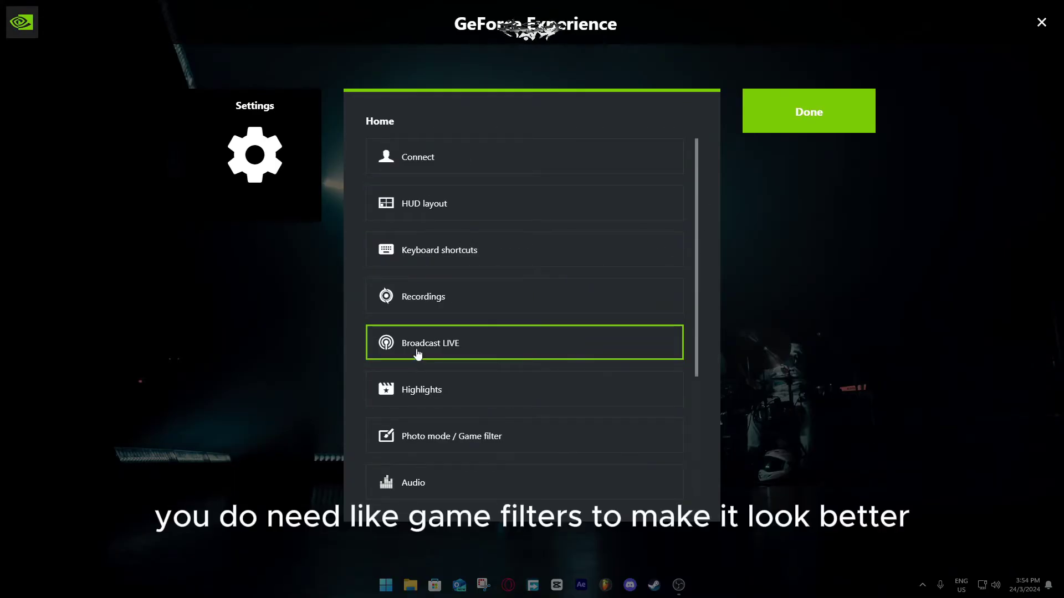
scroll(435, 370, "down", 4)
- Review Audio twice, keeping system sounds at 100 and microphone at 70, then return to the list
left_click(403, 330)
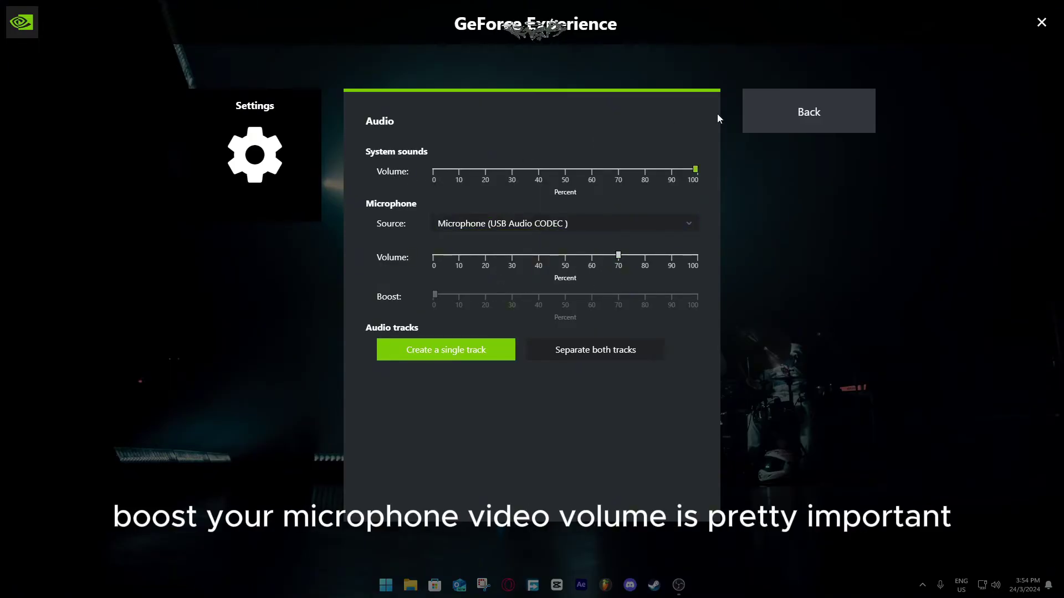
left_click(776, 124)
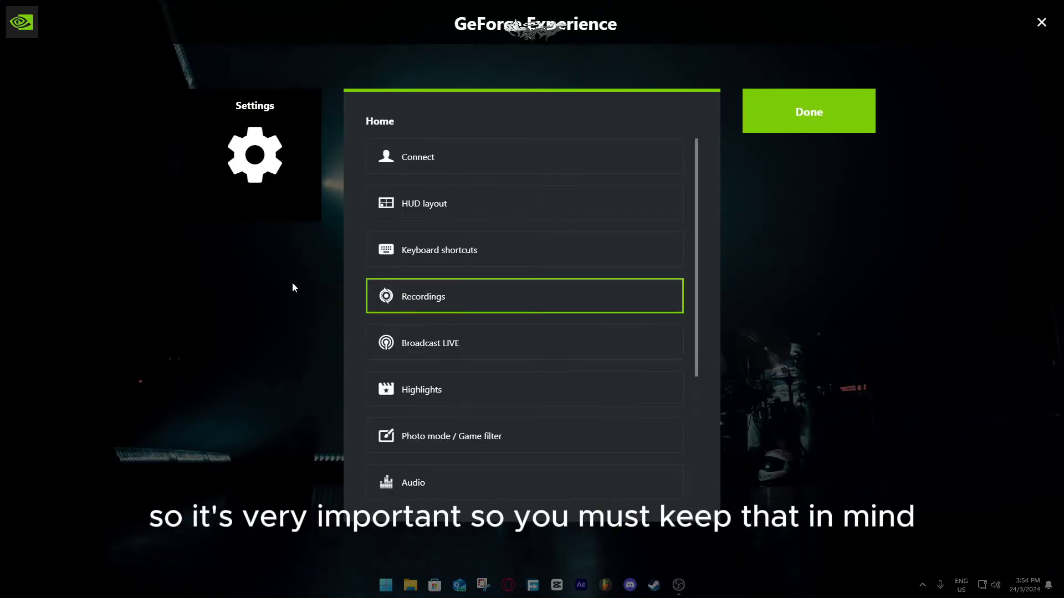
left_click(436, 441)
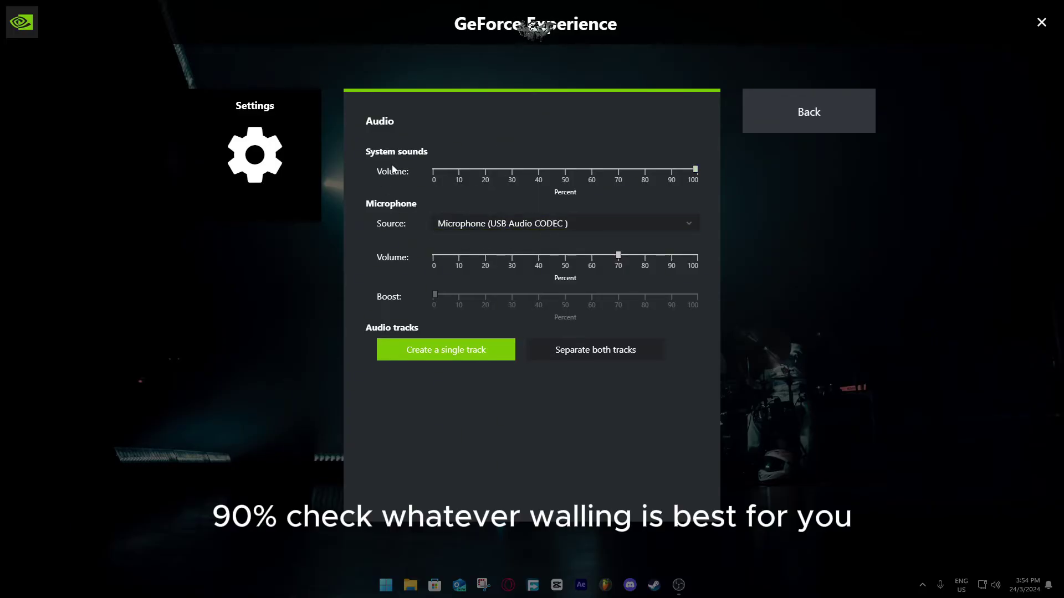
left_click(800, 110)
scroll(388, 426, "down", 3)
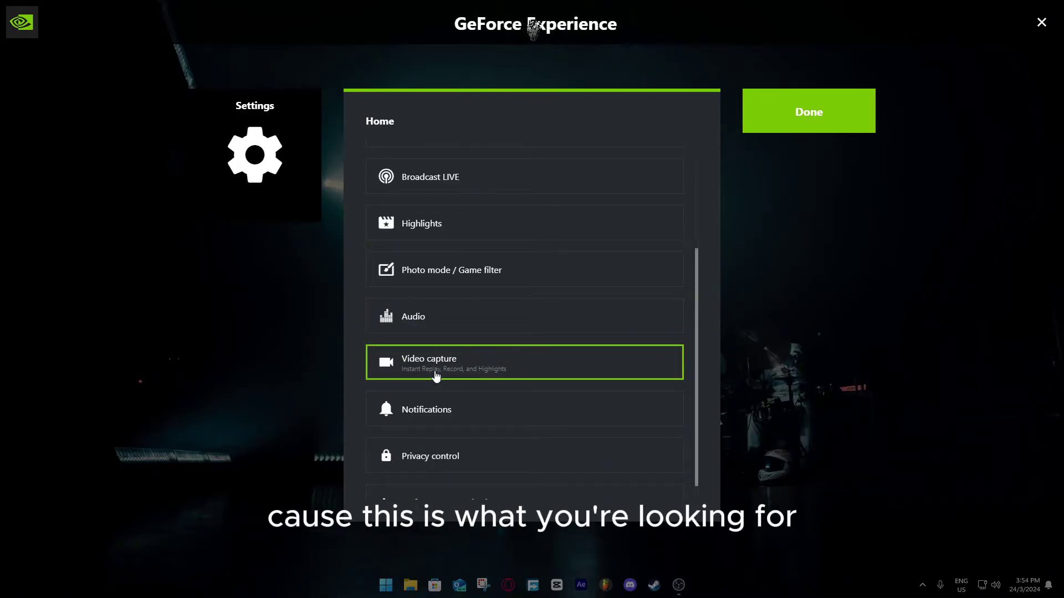
- In Video capture, set the Instant Replay length to 1 minute 30 seconds
left_click(490, 372)
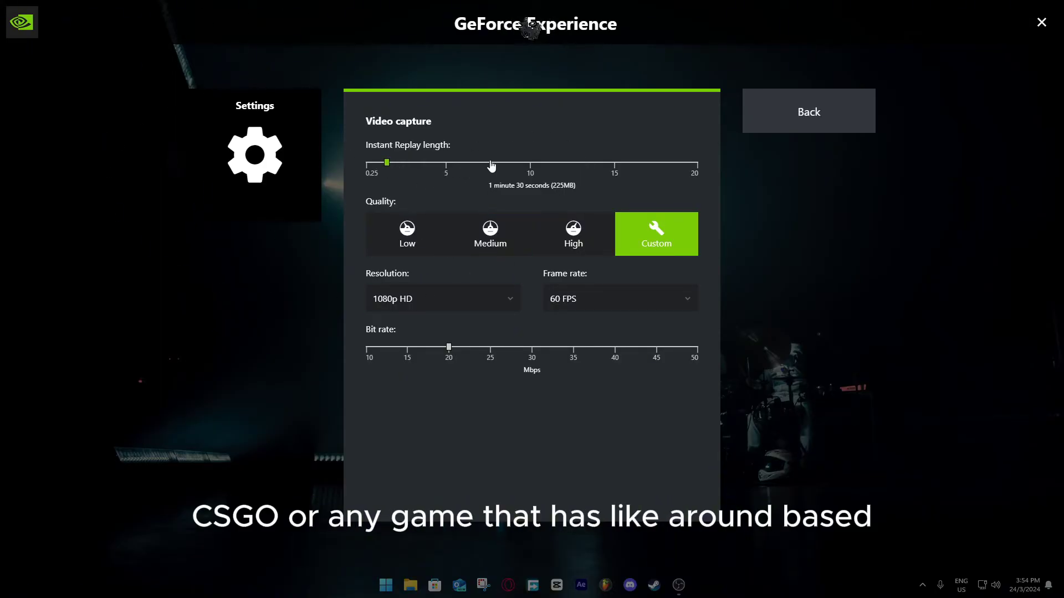
left_click_drag(387, 162, 703, 169)
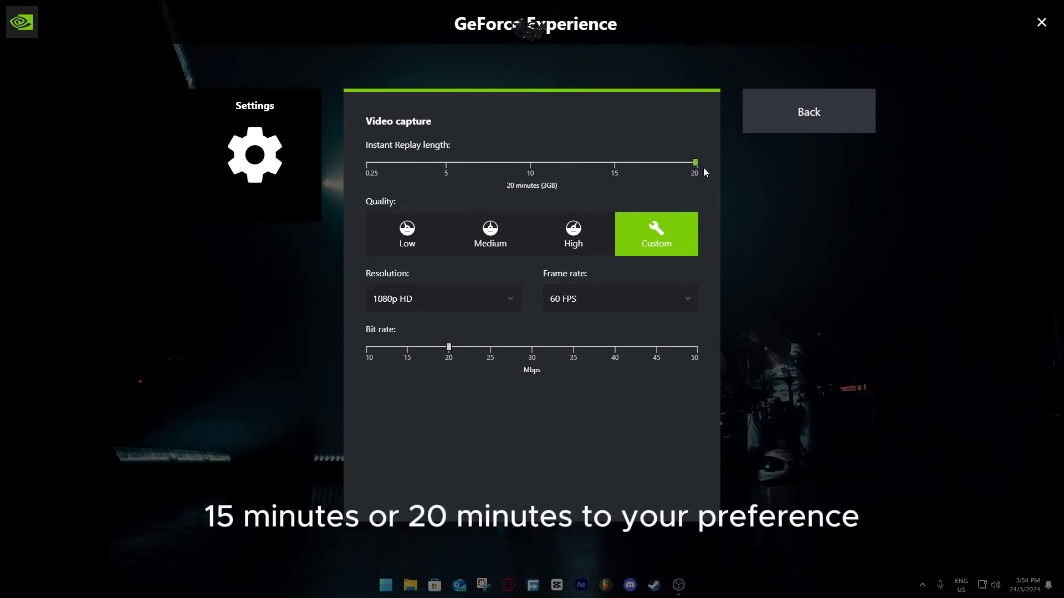
mouse_move(391, 168)
left_mouse_down()
mouse_move(377, 168)
mouse_move(389, 167)
left_mouse_up()
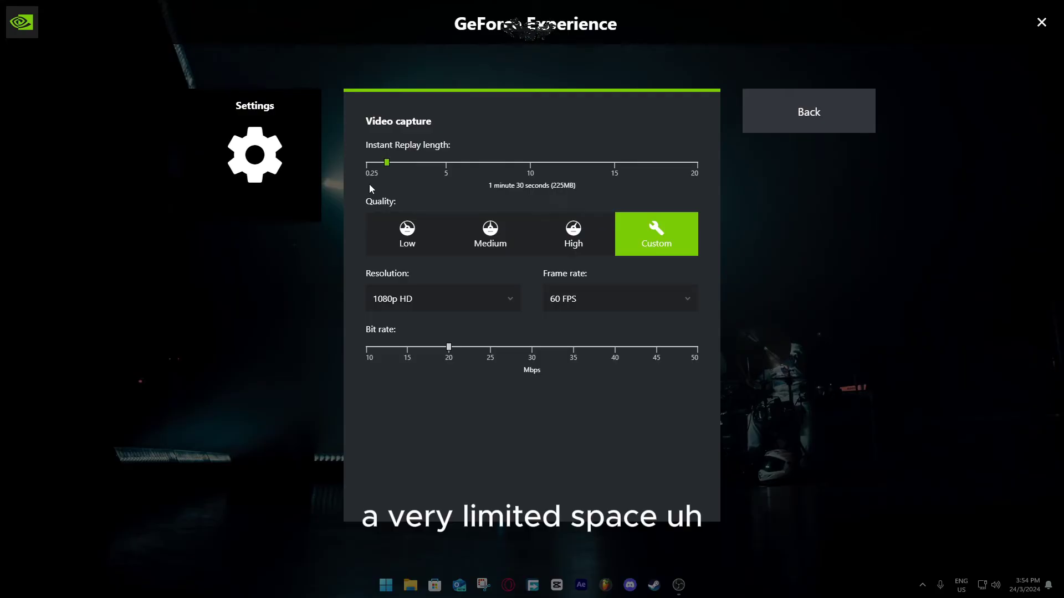
left_click_drag(432, 164, 728, 181)
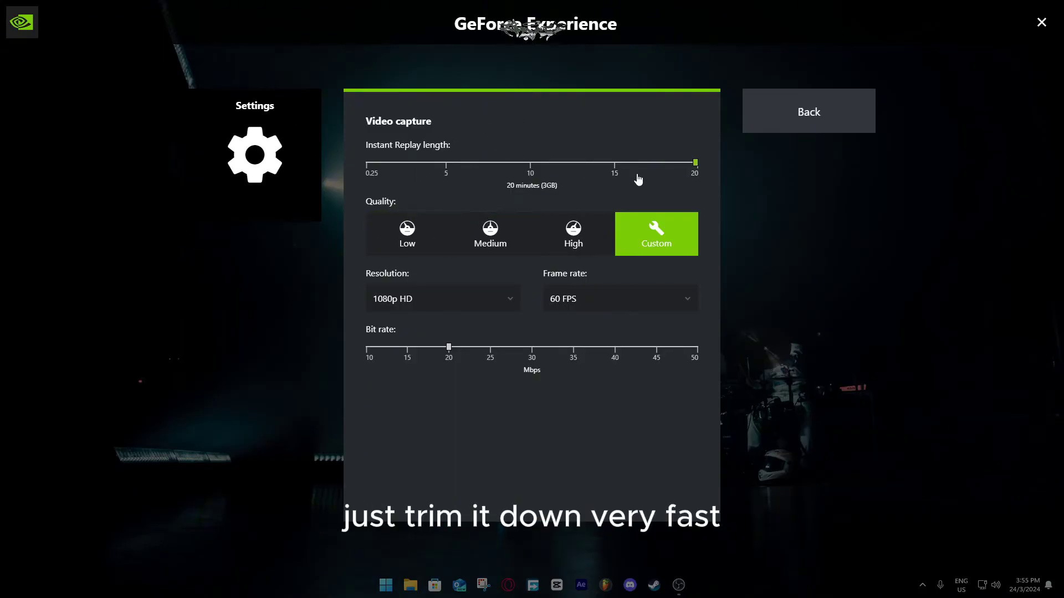
left_click_drag(387, 164, 388, 166)
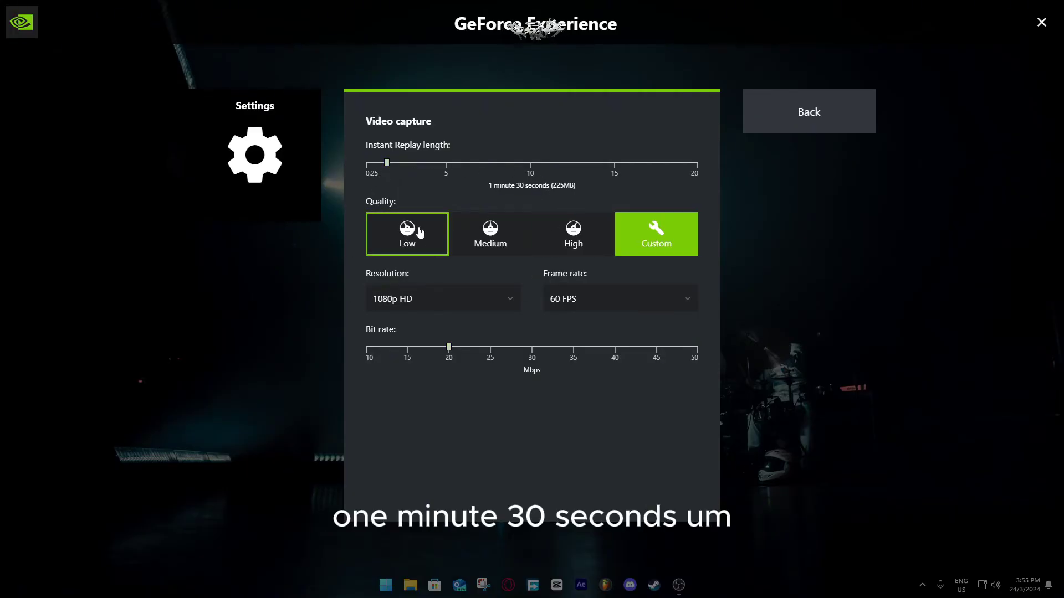
- Keep Custom capture quality at 1080p HD, 60 FPS, with a 20 Mbps bit rate
left_click(413, 300)
left_click(416, 302)
left_click(552, 302)
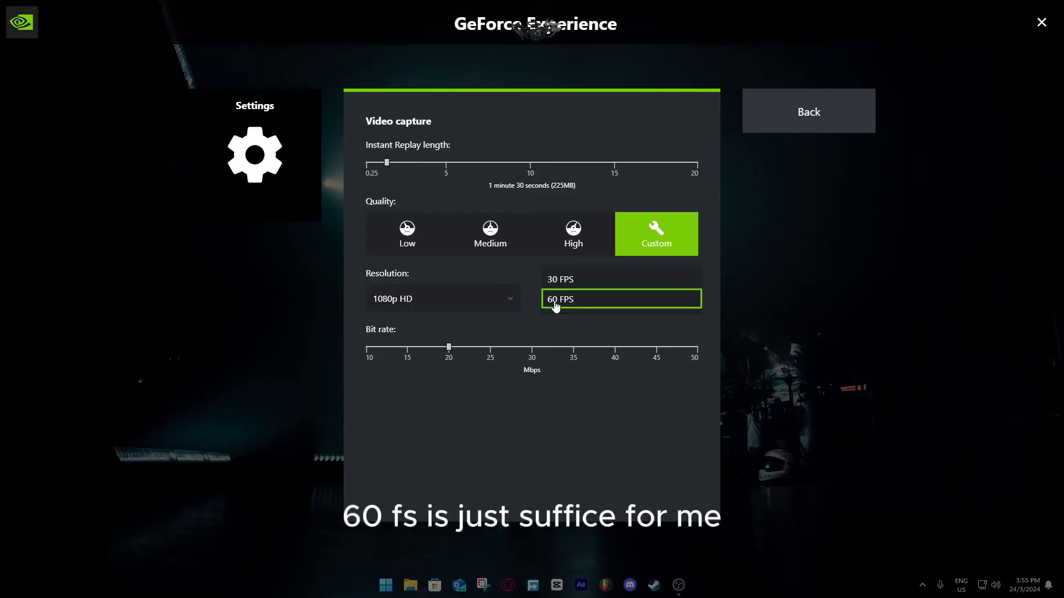
left_click(553, 305)
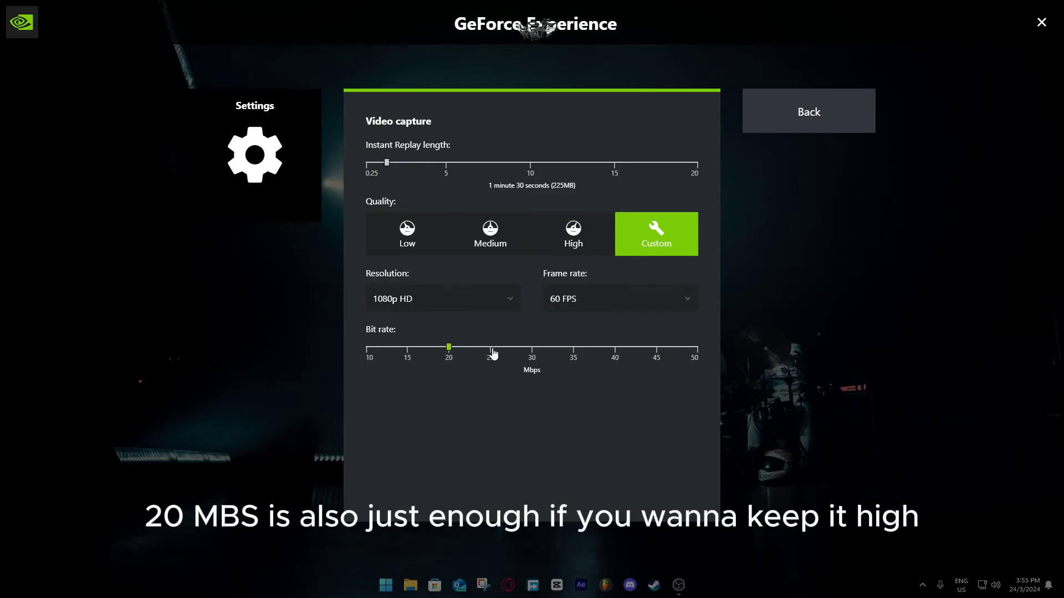
left_click(528, 349)
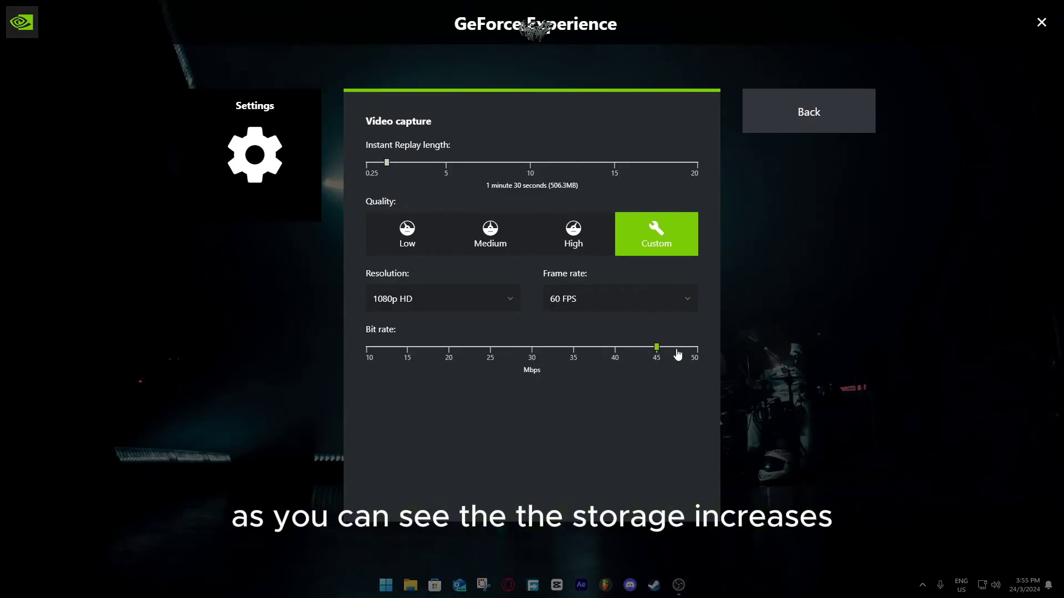
left_click(448, 347)
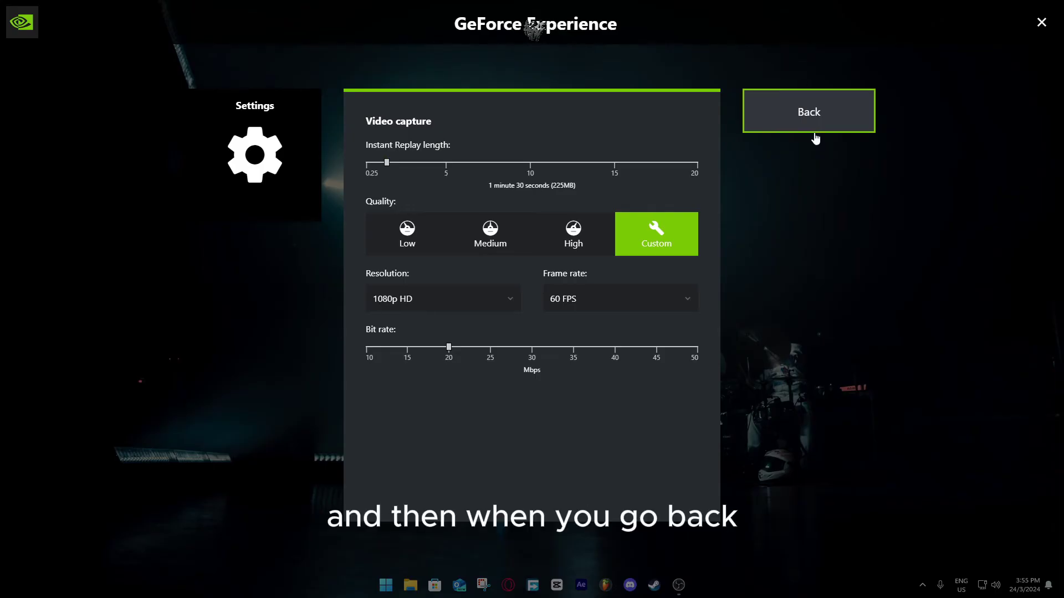
- Scroll through the Notifications settings, then return to the settings list
left_click(814, 130)
scroll(456, 398, "down", 3)
left_click(456, 396)
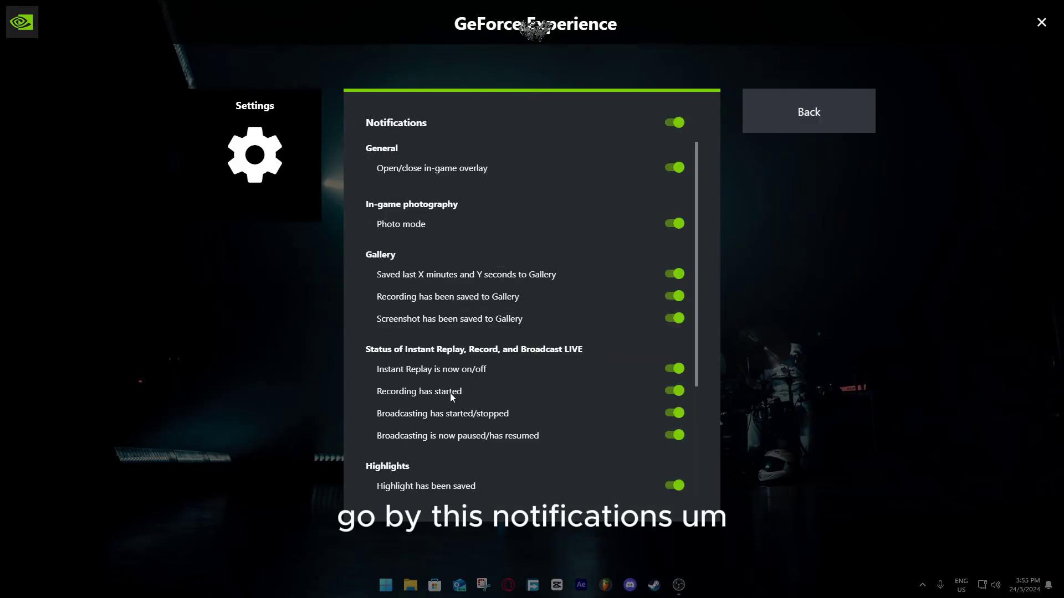
scroll(529, 308, "down", 3)
scroll(588, 344, "up", 3)
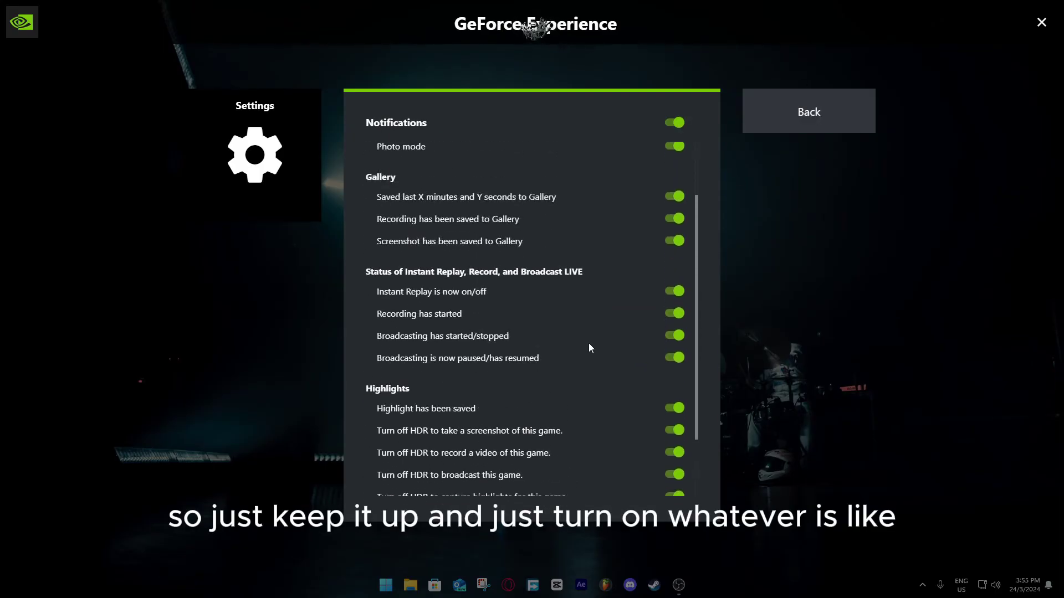
scroll(673, 261, "down", 2)
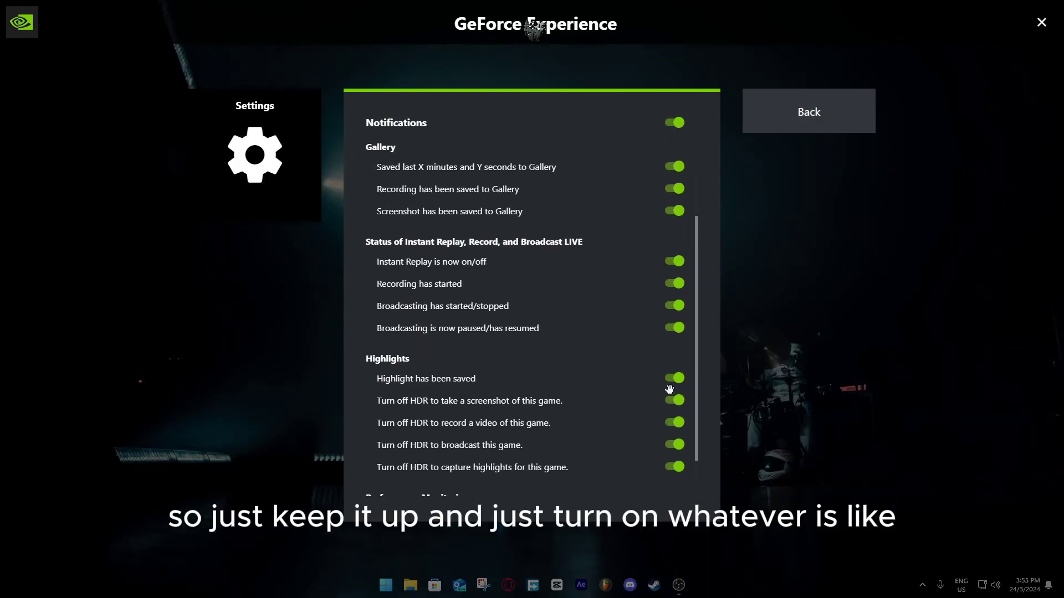
scroll(446, 322, "up", 2)
scroll(476, 279, "down", 3)
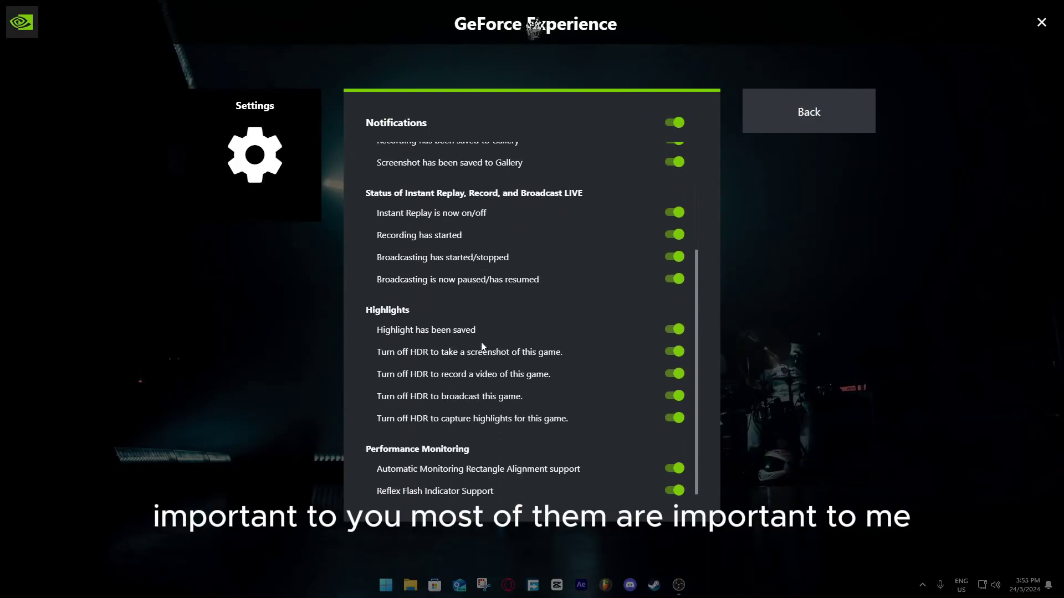
scroll(609, 221, "up", 3)
left_click(777, 116)
- Switch Desktop capture on in Privacy control and return to the settings list
scroll(477, 430, "down", 4)
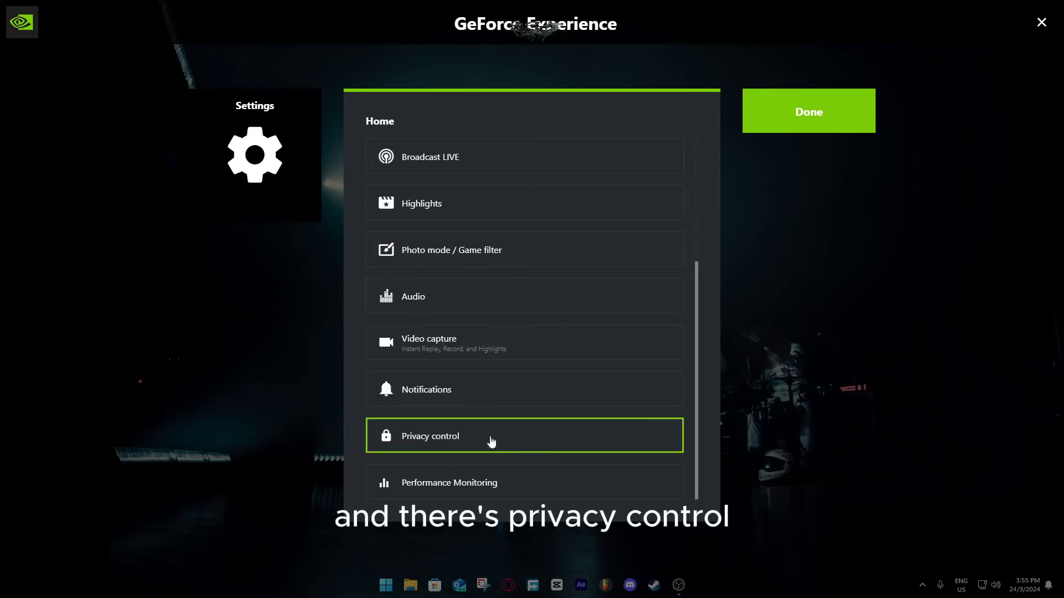
left_click(450, 438)
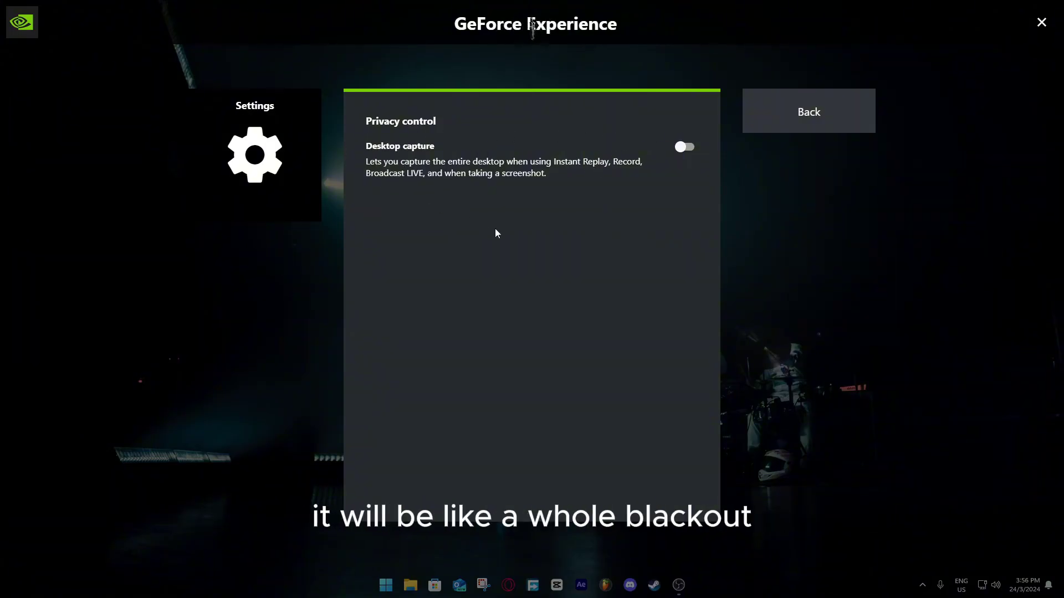
left_click(679, 158)
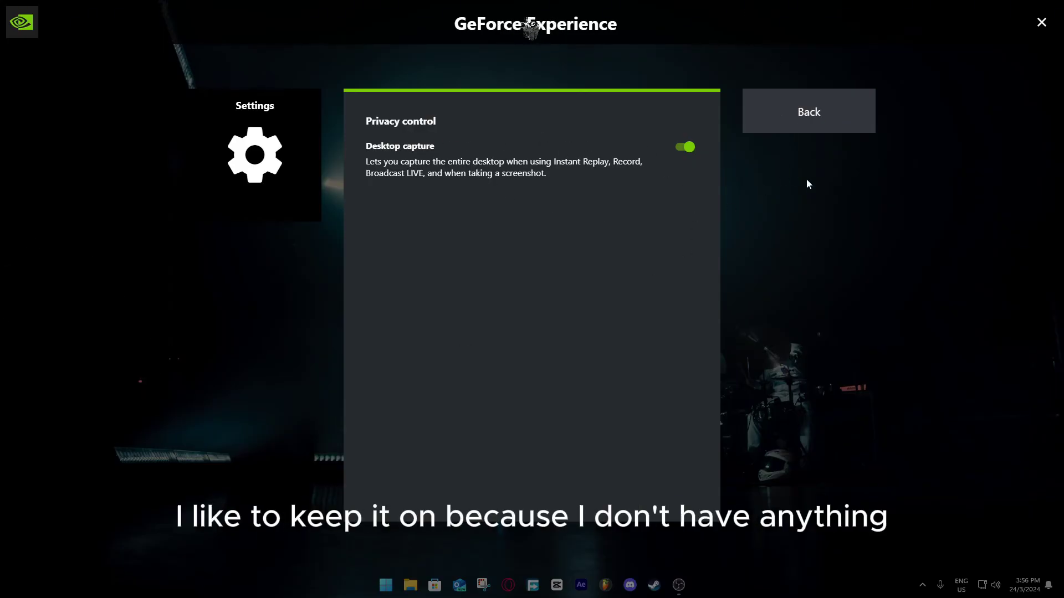
left_click(807, 109)
scroll(532, 394, "down", 3)
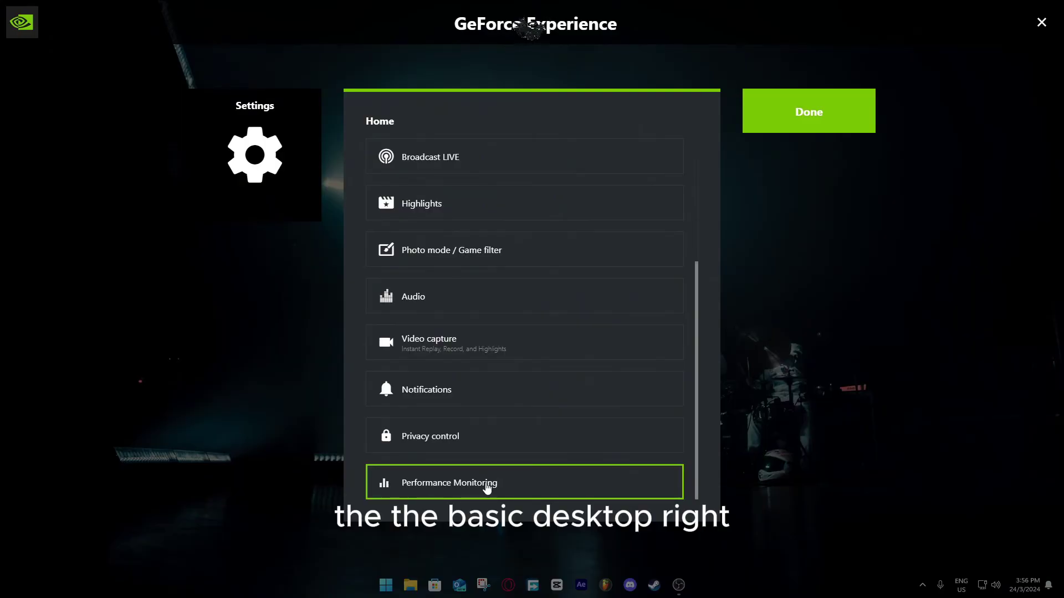
- Open the Performance Monitoring page from the Home settings list
scroll(487, 486, "up", 3)
scroll(472, 487, "down", 3)
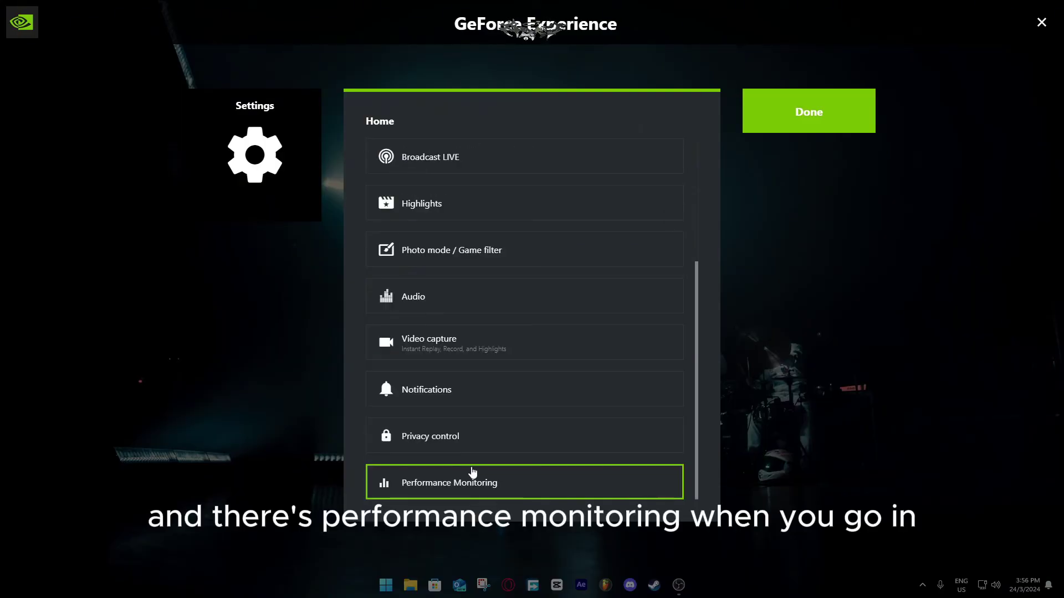
left_click(498, 484)
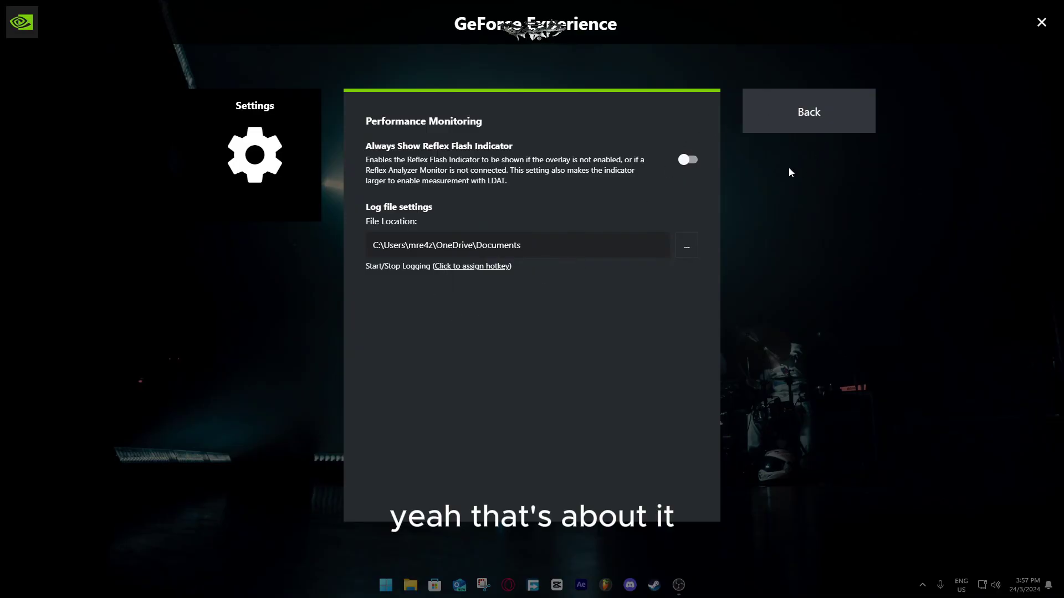
- Leave Performance Monitoring and exit settings to the main overlay panel
left_click(780, 114)
left_click(803, 109)
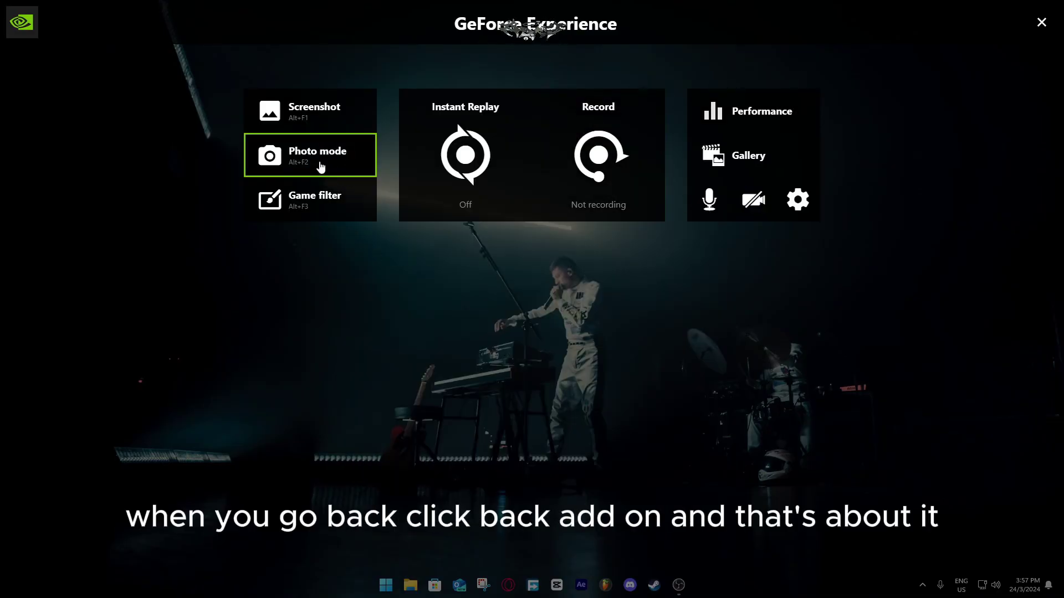